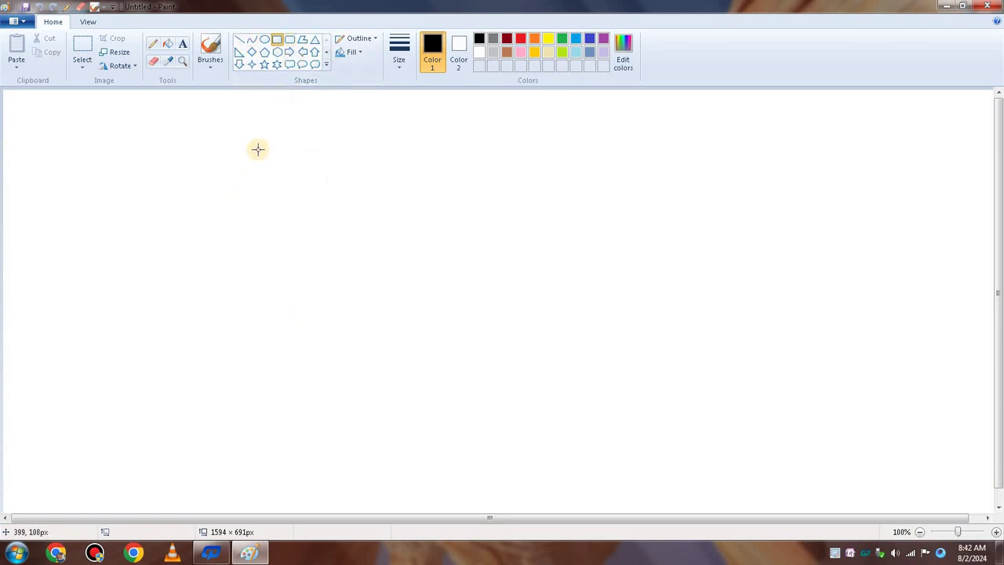
Step: Draw a black-outlined rectangle on the canvas and an ellipse about 356 × 306 px inside it, nearly filling its width and height
left_click_drag(258, 149, 507, 360)
left_click(184, 144)
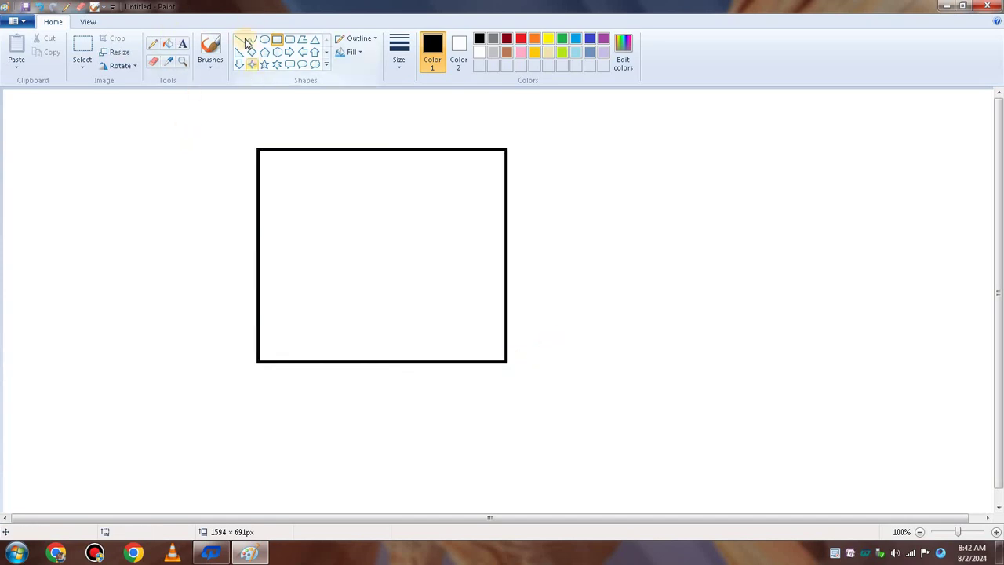
left_click(264, 40)
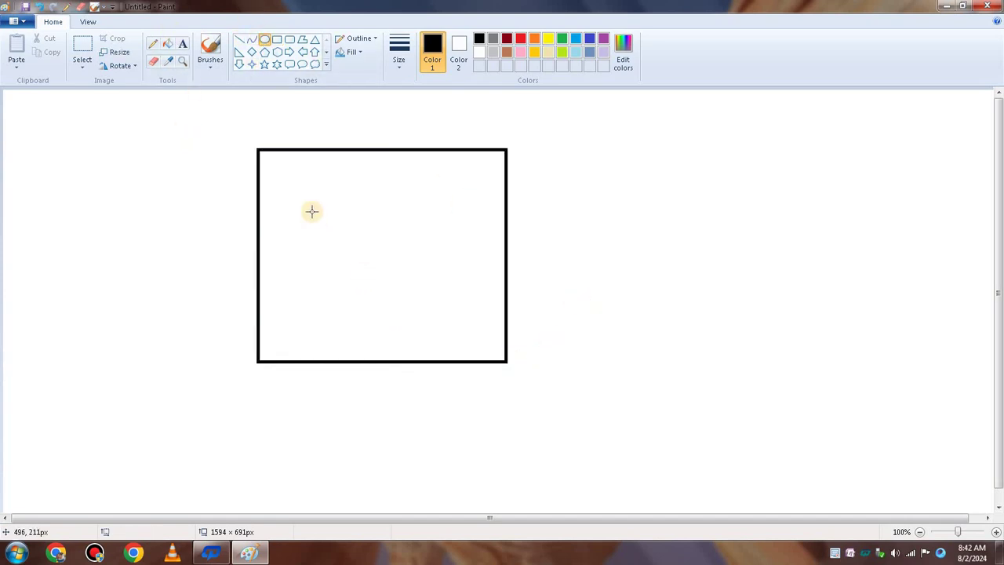
mouse_move(289, 161)
left_mouse_down()
mouse_move(423, 240)
mouse_move(450, 322)
mouse_move(471, 353)
mouse_move(489, 354)
left_mouse_up()
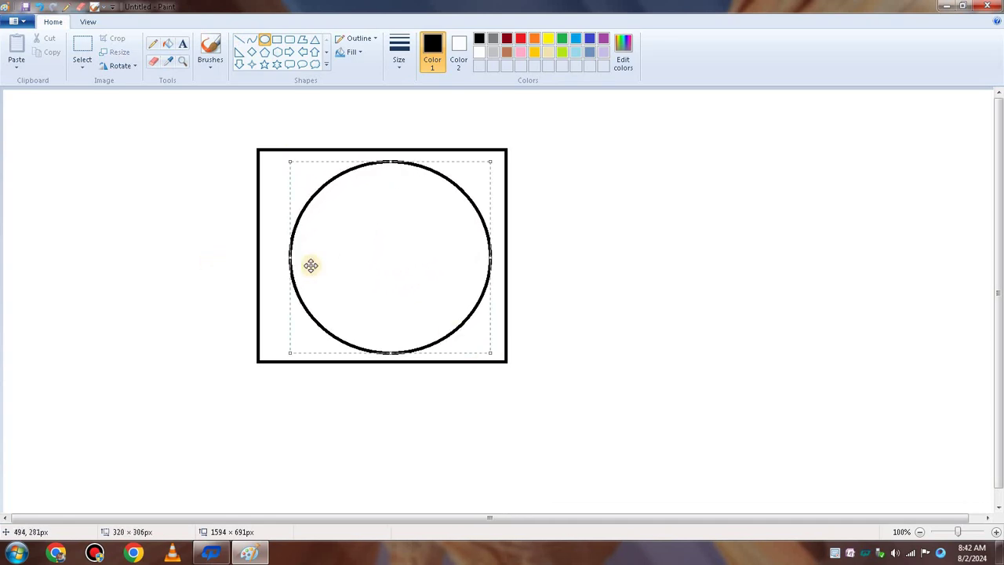
left_click_drag(290, 259, 267, 261)
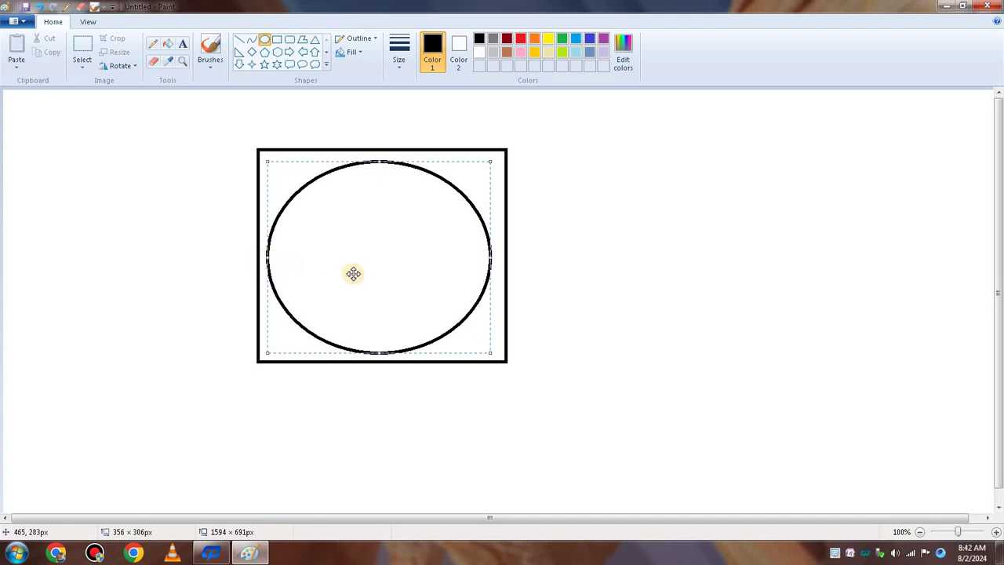
left_click(530, 135)
Step: Draw a smaller ellipse about 153 × 126 px centred in the large one and join both with two diagonal lines opening to the right
mouse_move(332, 221)
left_mouse_down()
mouse_move(408, 298)
mouse_move(427, 299)
left_mouse_up()
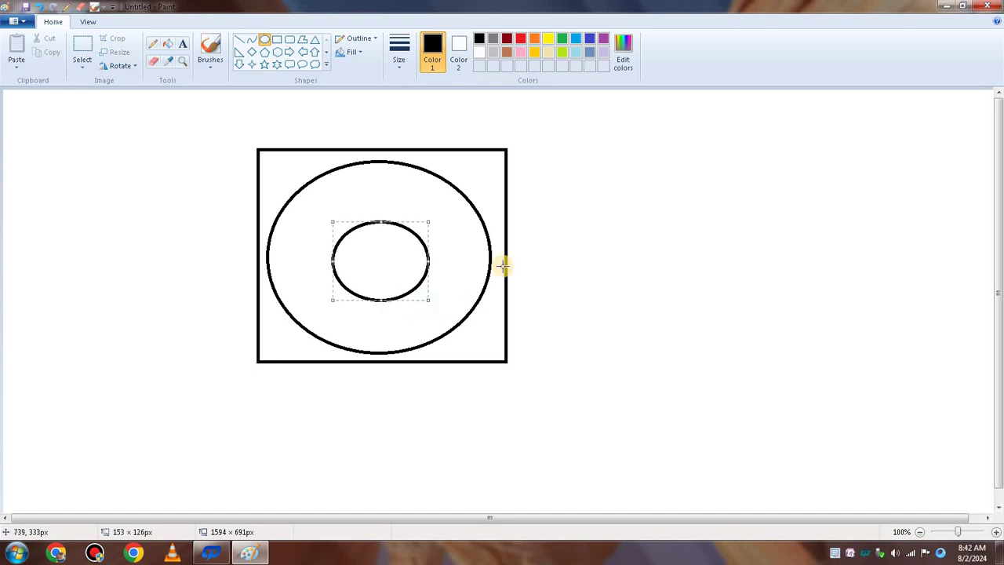
left_click(585, 164)
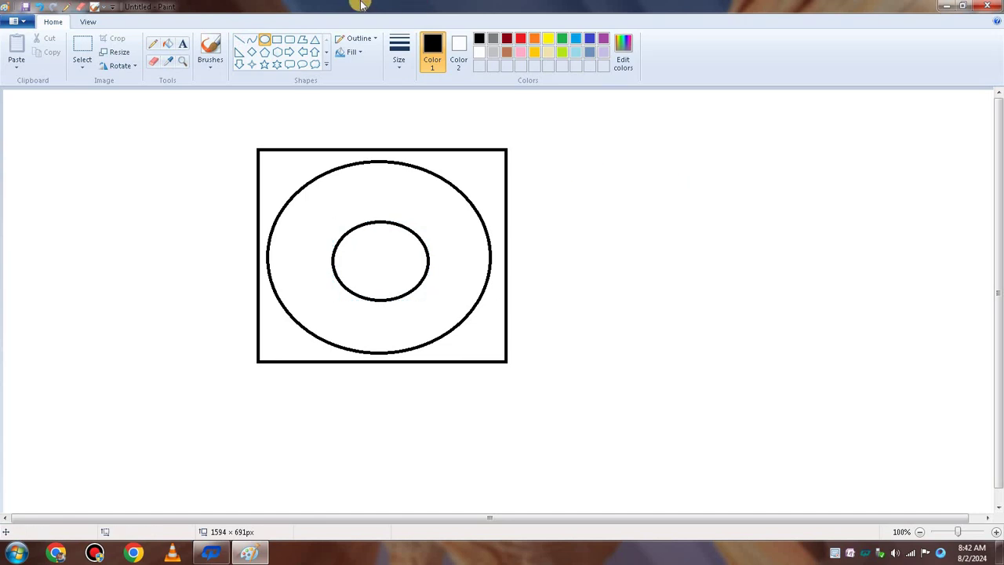
left_click(239, 40)
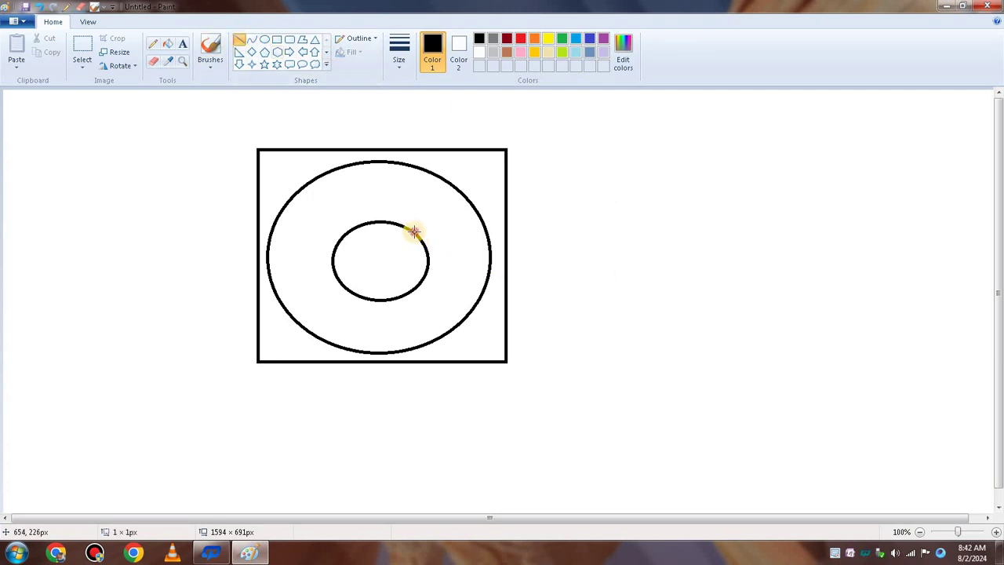
left_click_drag(413, 231, 457, 190)
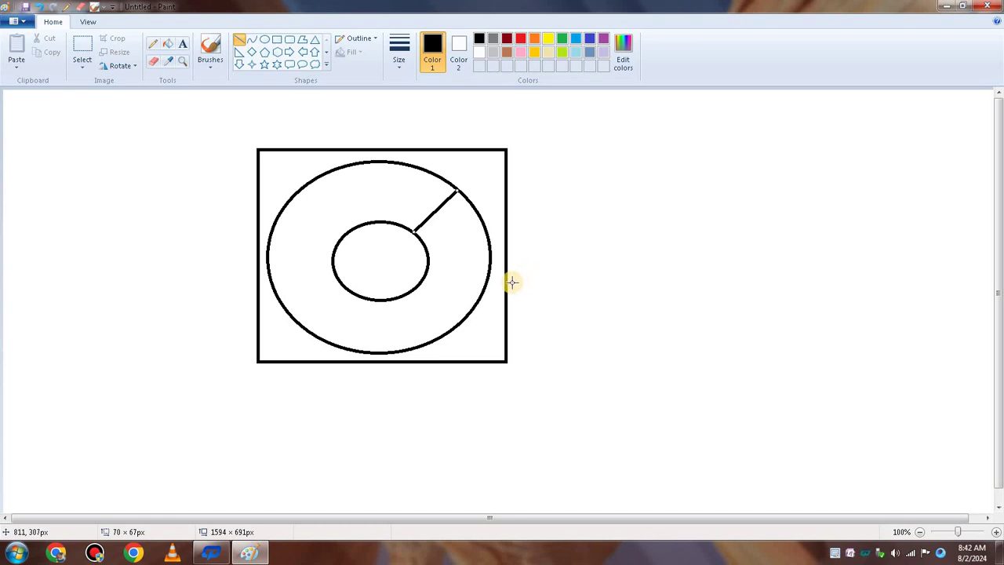
left_click_drag(421, 277, 473, 310)
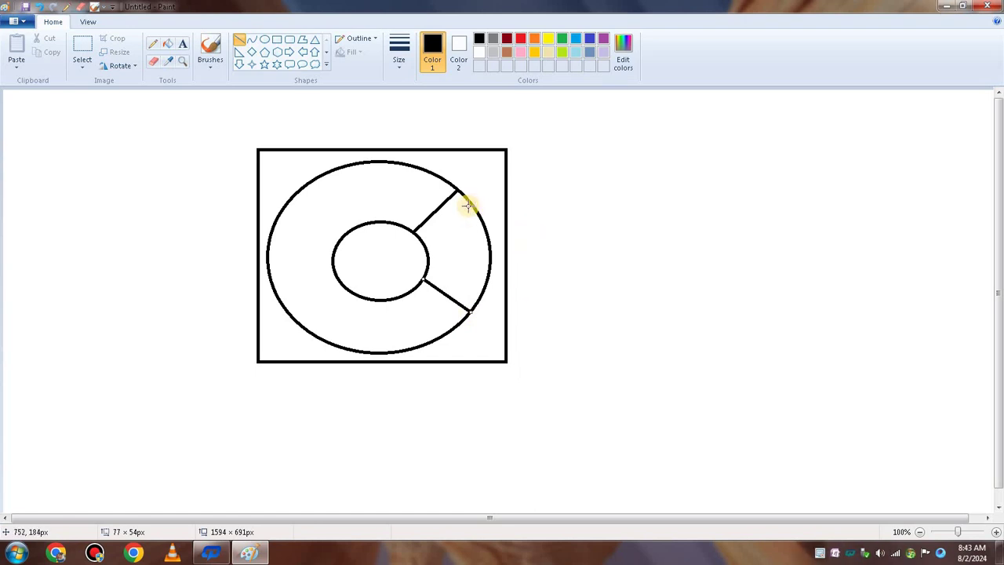
left_click_drag(449, 198, 457, 190)
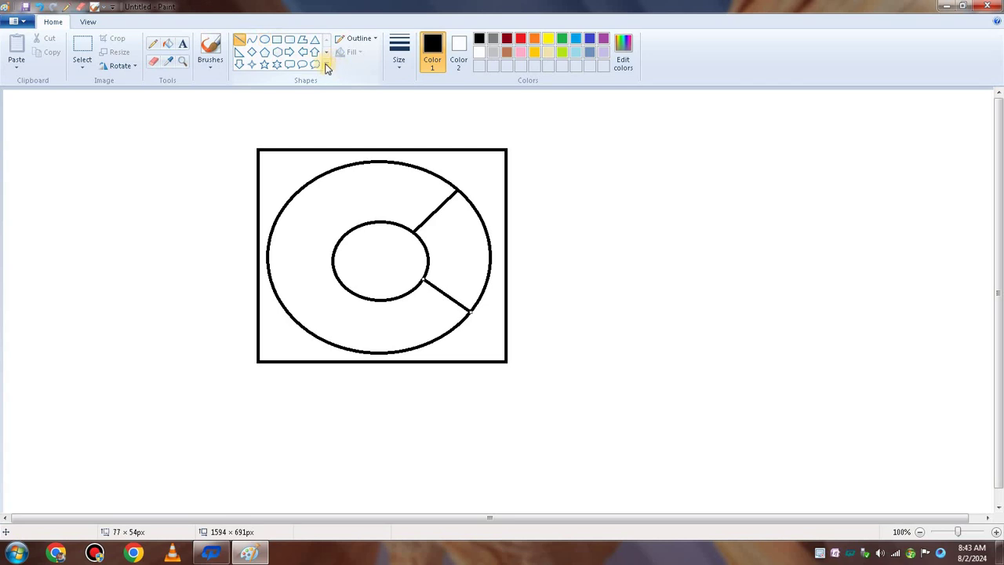
Step: Draw a second rectangle about 410 × 342 px to the right of the first and align their top edges
left_click(277, 39)
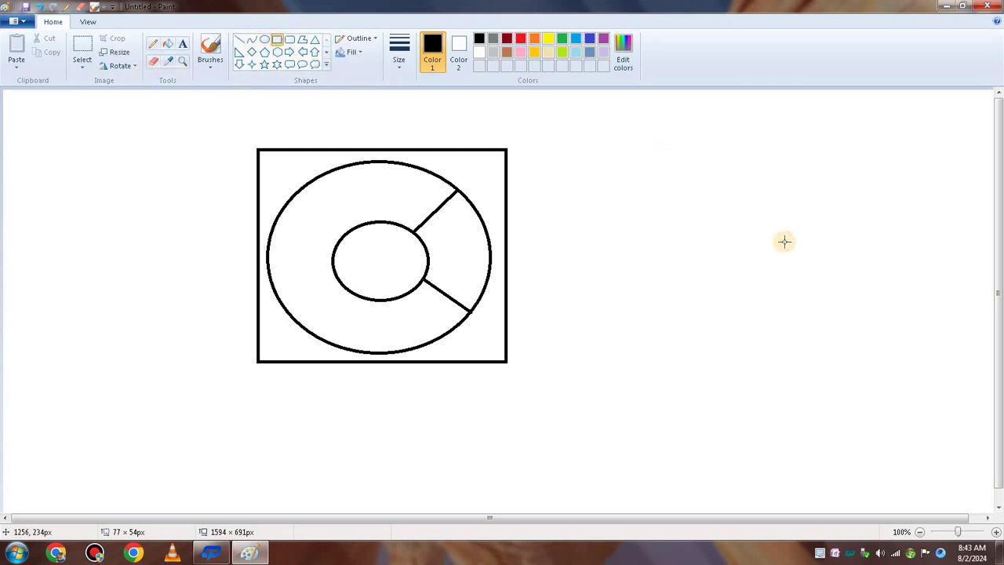
mouse_move(538, 145)
left_mouse_down()
mouse_move(737, 343)
mouse_move(791, 367)
mouse_move(794, 359)
left_mouse_up()
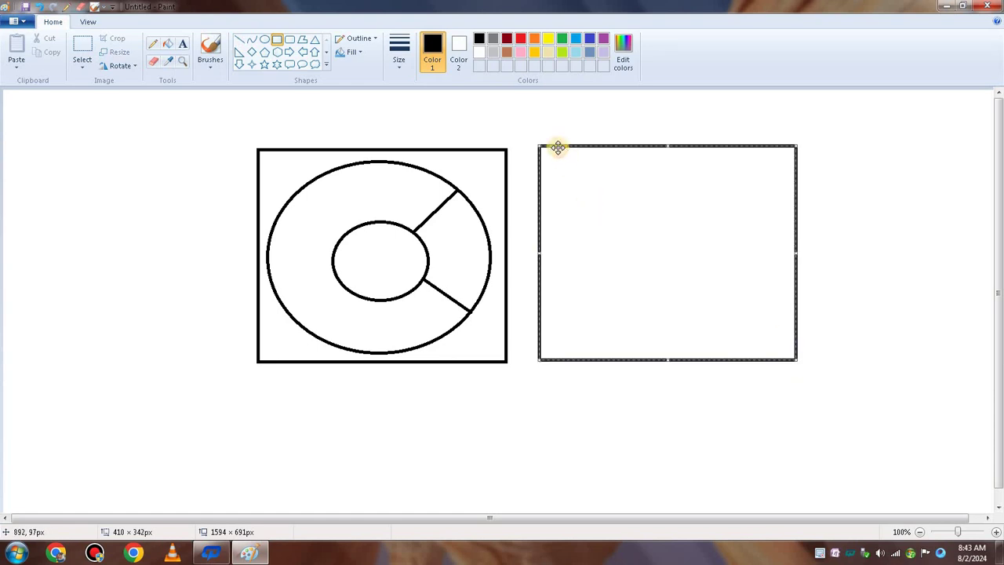
left_click_drag(563, 145, 562, 149)
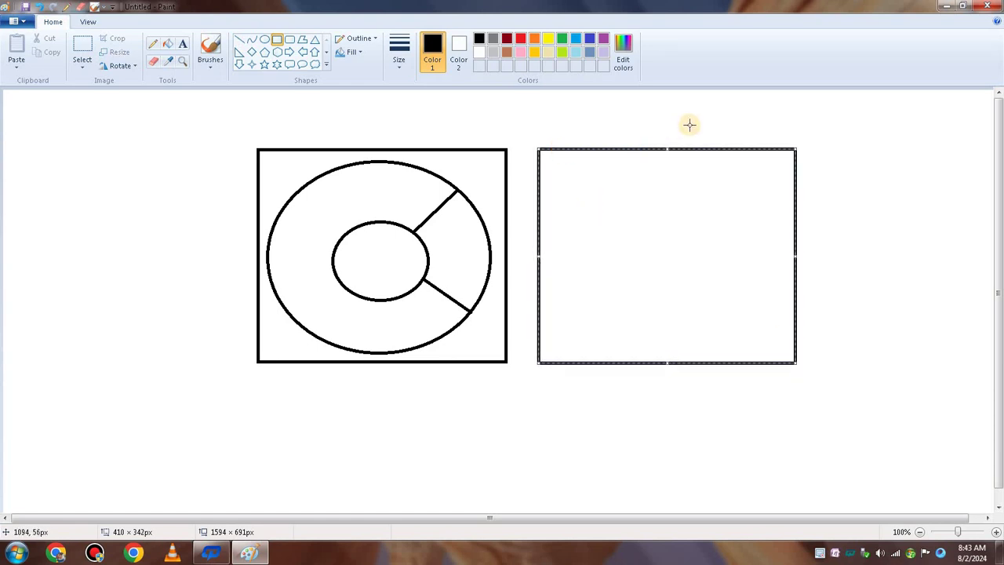
left_click(866, 171)
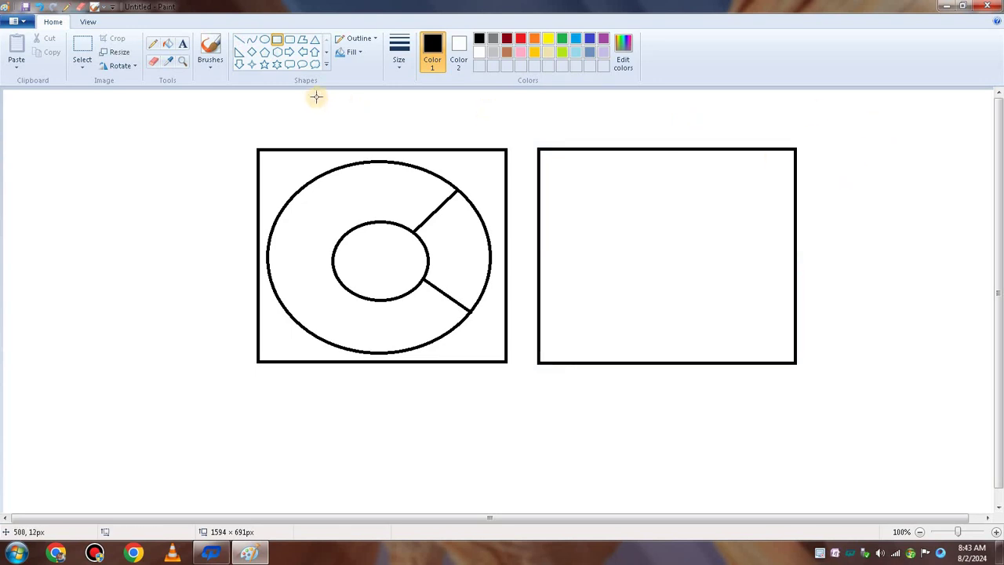
Step: Fill the area around the large ellipse, the wedge between the lines and the inner ellipse with black, leaving a white C
left_click(239, 52)
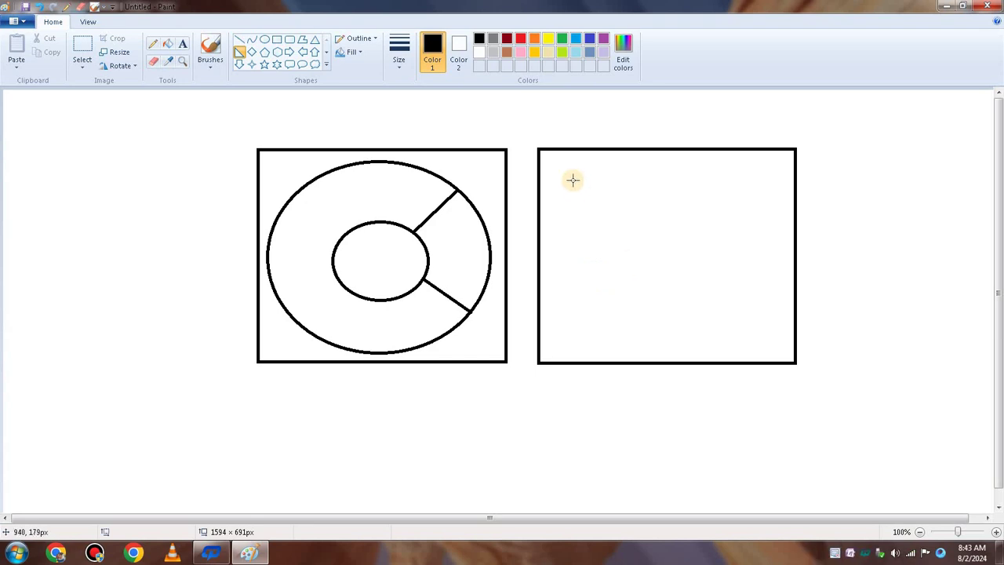
left_click(167, 43)
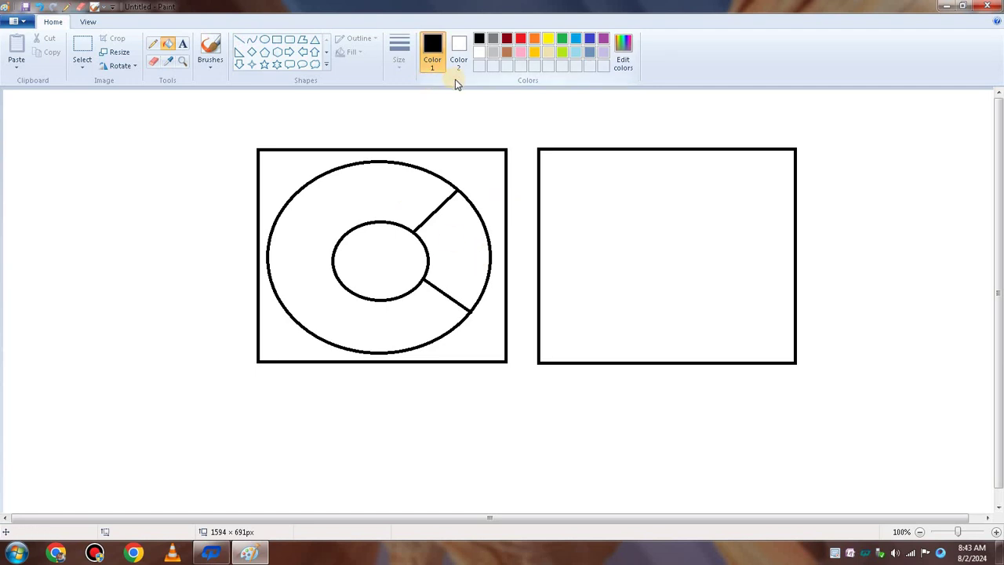
left_click(472, 241)
left_click(487, 189)
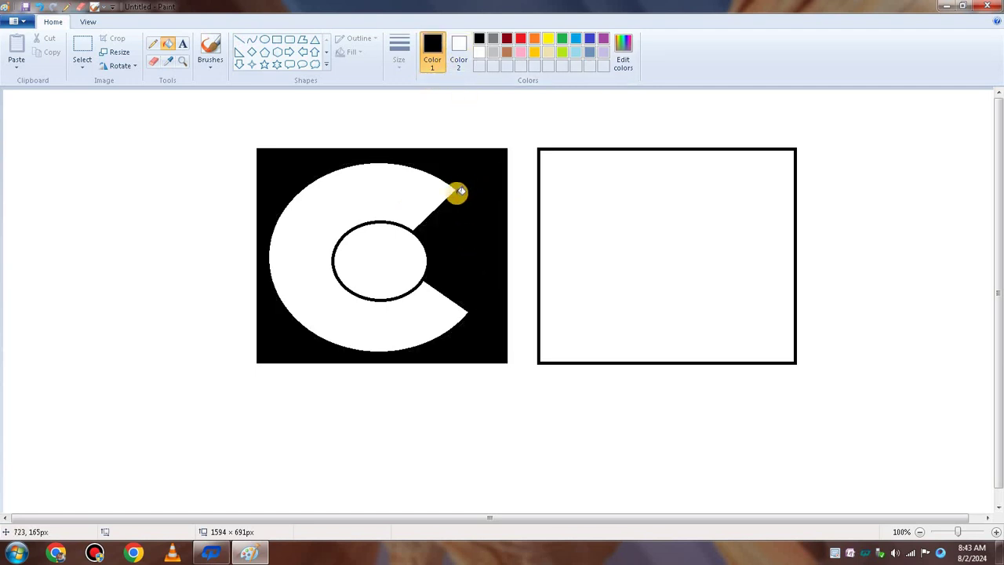
left_click(381, 258)
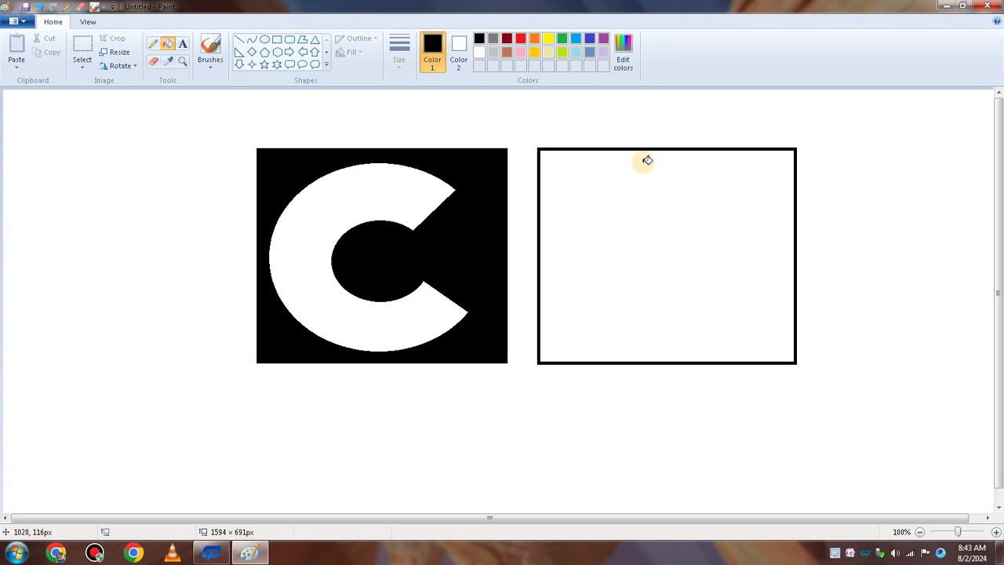
Step: Draw a right triangle about 159 × 135 px standing on the bottom edge of the empty rectangle
left_click(239, 52)
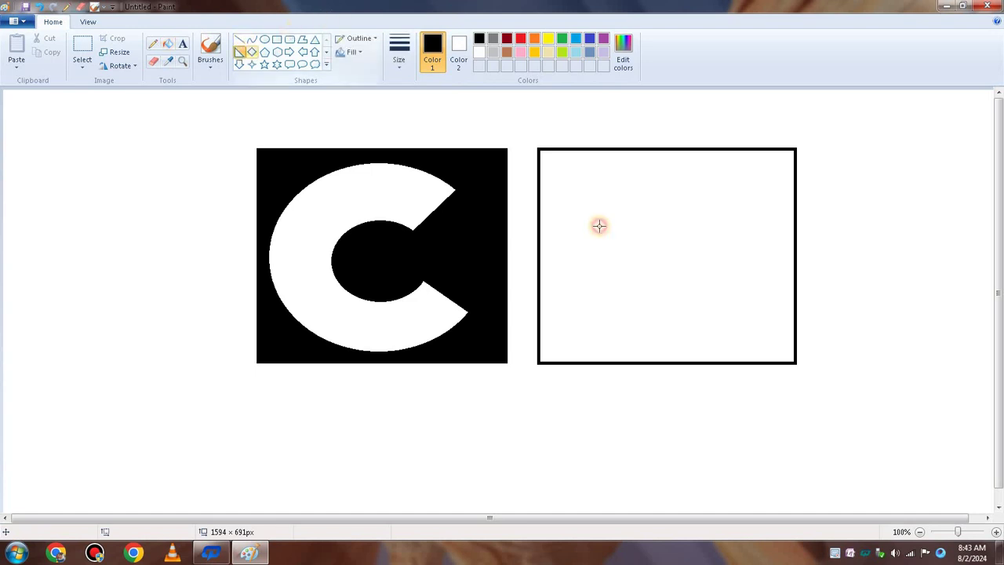
left_click_drag(610, 280, 711, 361)
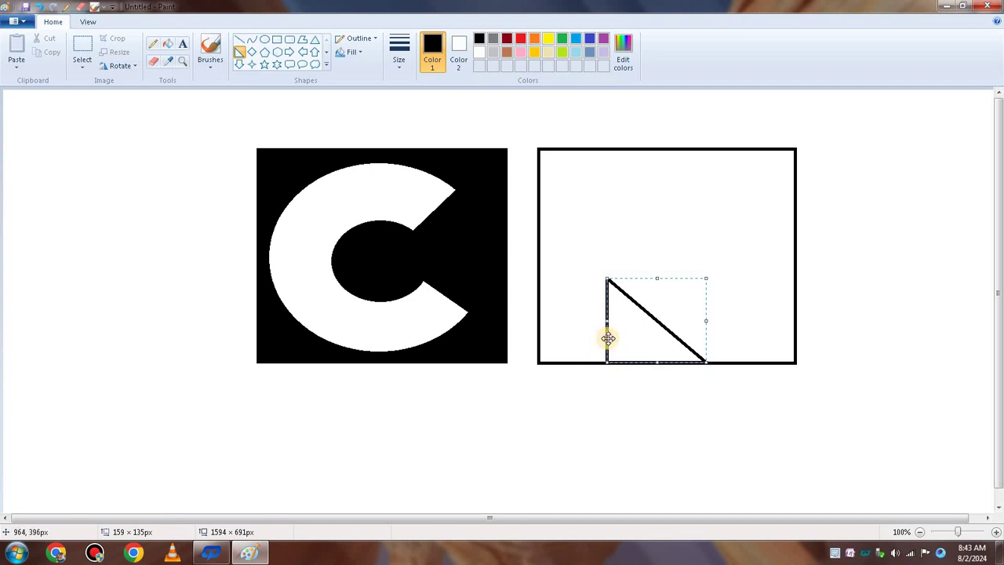
left_click_drag(607, 338, 591, 337)
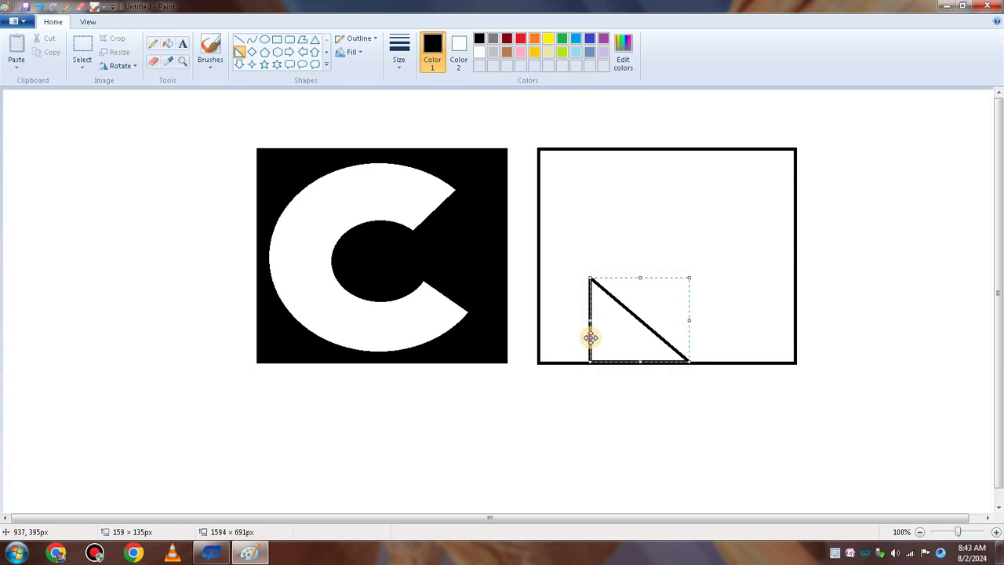
left_click_drag(590, 337, 589, 336)
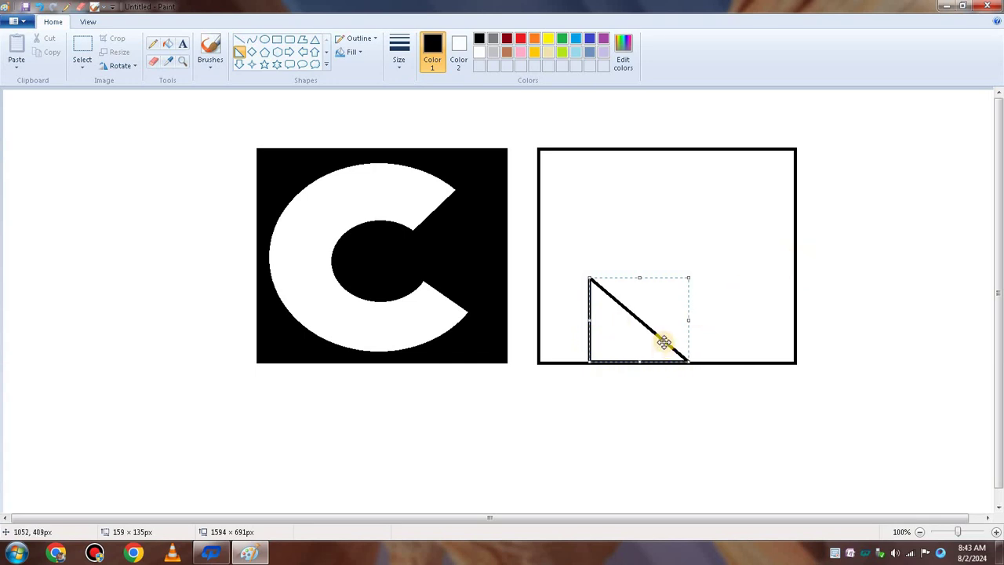
left_click(900, 269)
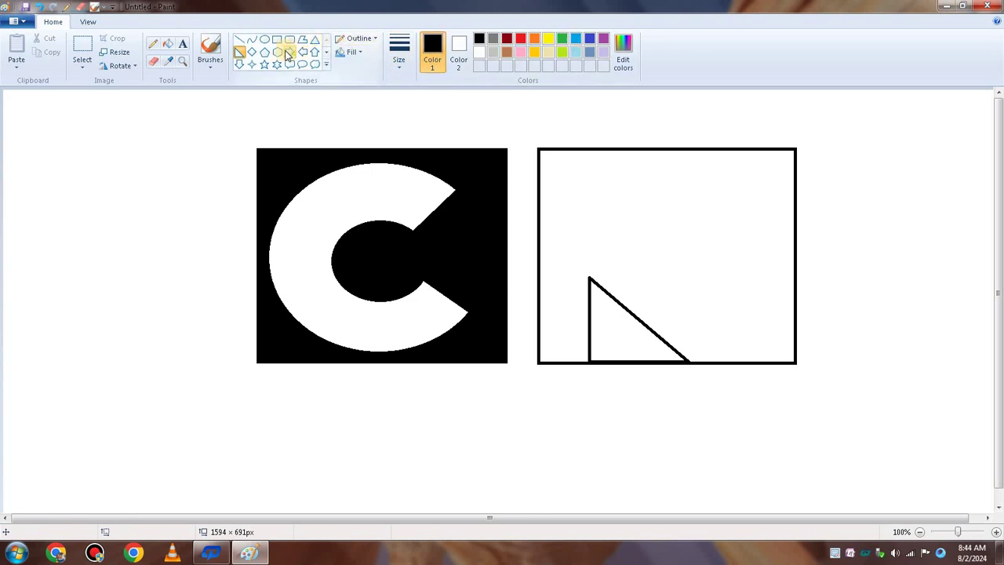
Step: Draw another right triangle about 178 × 199 px, rotate it 180° and place it against the top edge of the second rectangle
left_click(210, 43)
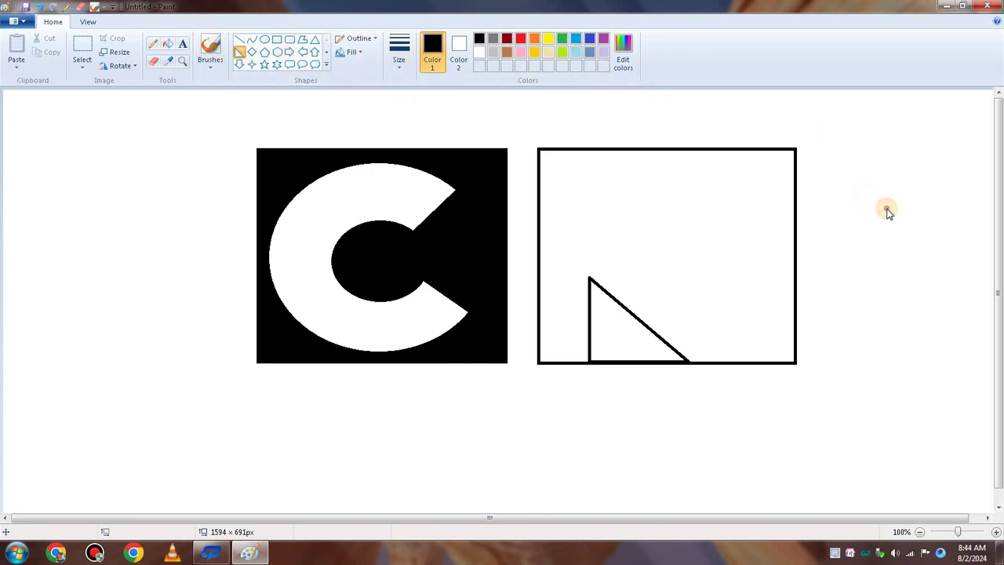
left_click(239, 51)
left_click_drag(854, 146, 965, 272)
right_click(897, 220)
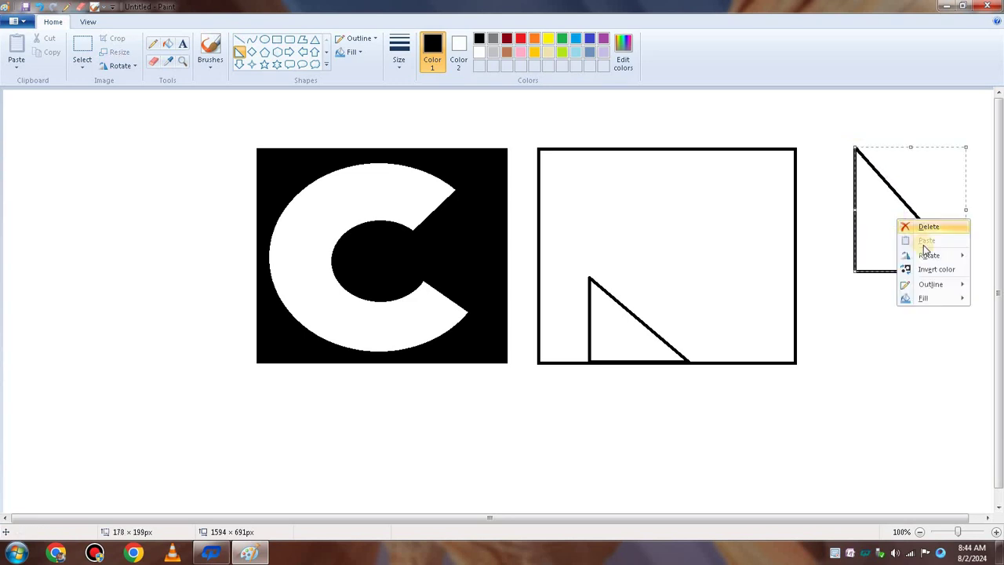
mouse_move(948, 261)
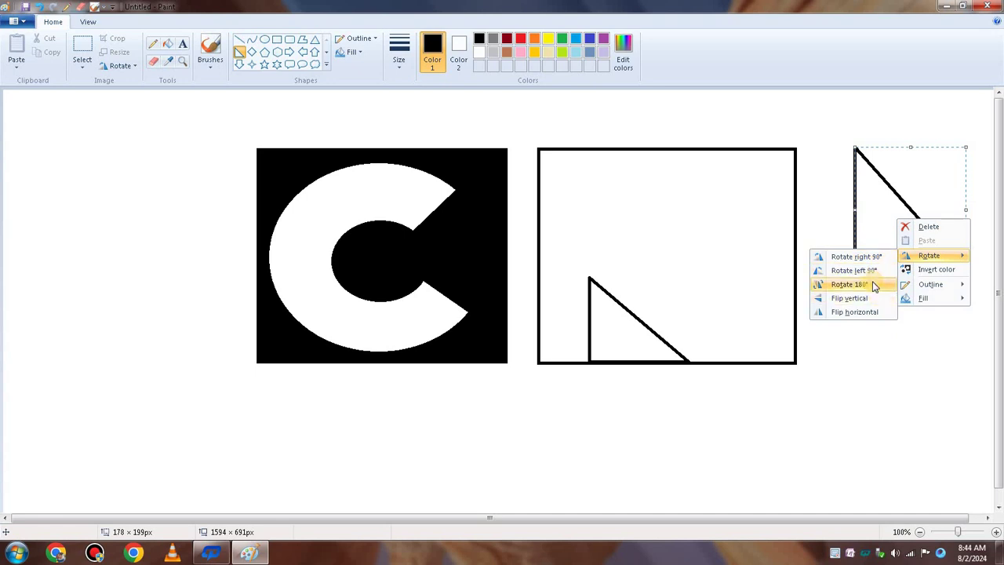
left_click(847, 284)
left_click_drag(904, 233, 701, 188)
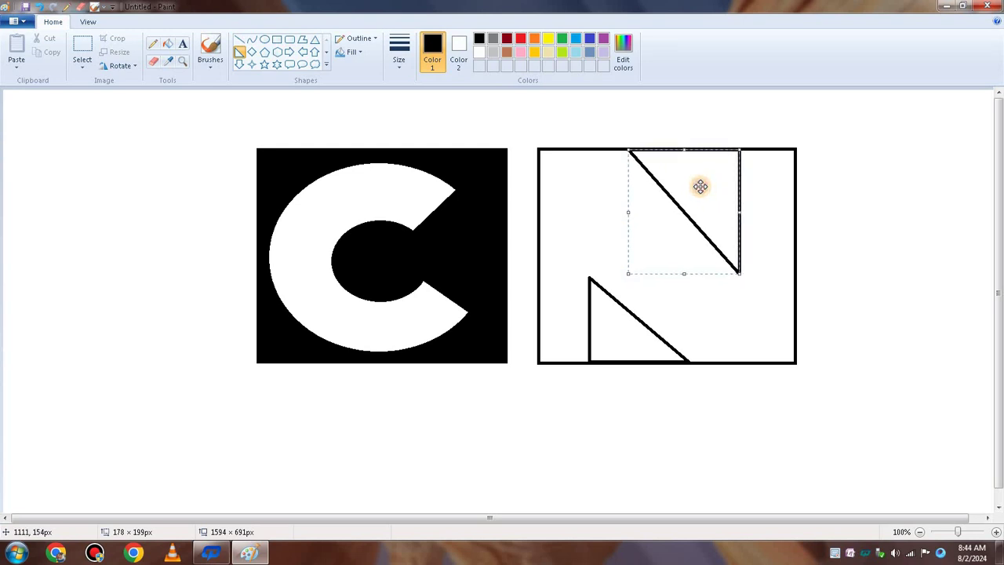
left_click(615, 328)
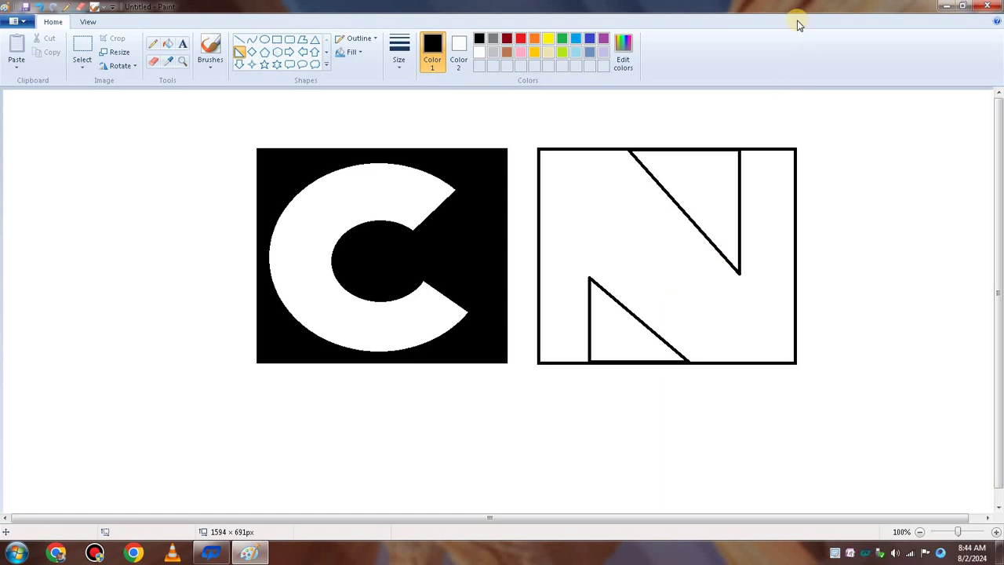
Step: Undo both triangles in the second rectangle
left_click(39, 6)
left_click(39, 7)
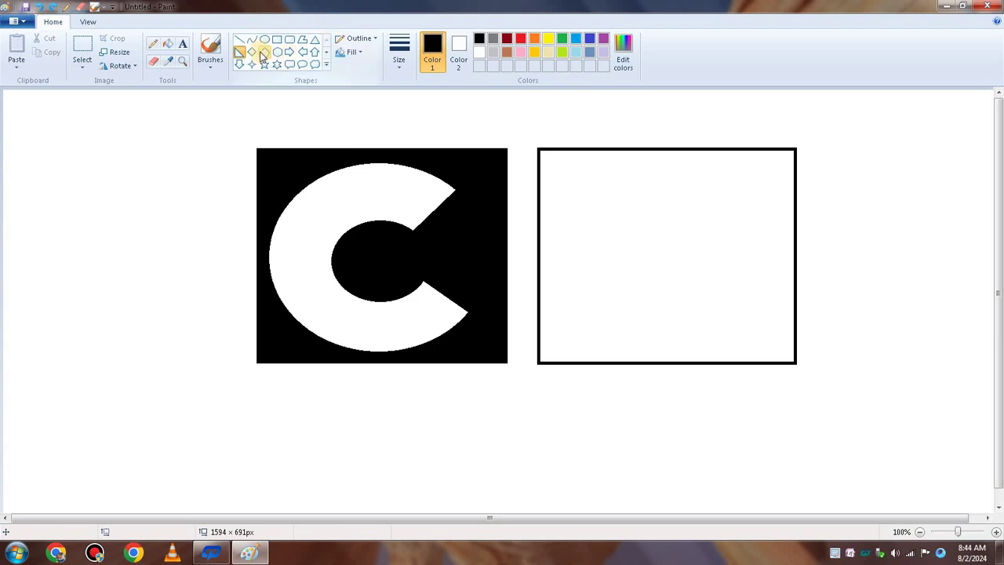
Step: Draw a right triangle about 197 × 214 px standing on the bottom edge of the empty second rectangle
left_click_drag(569, 274, 729, 358)
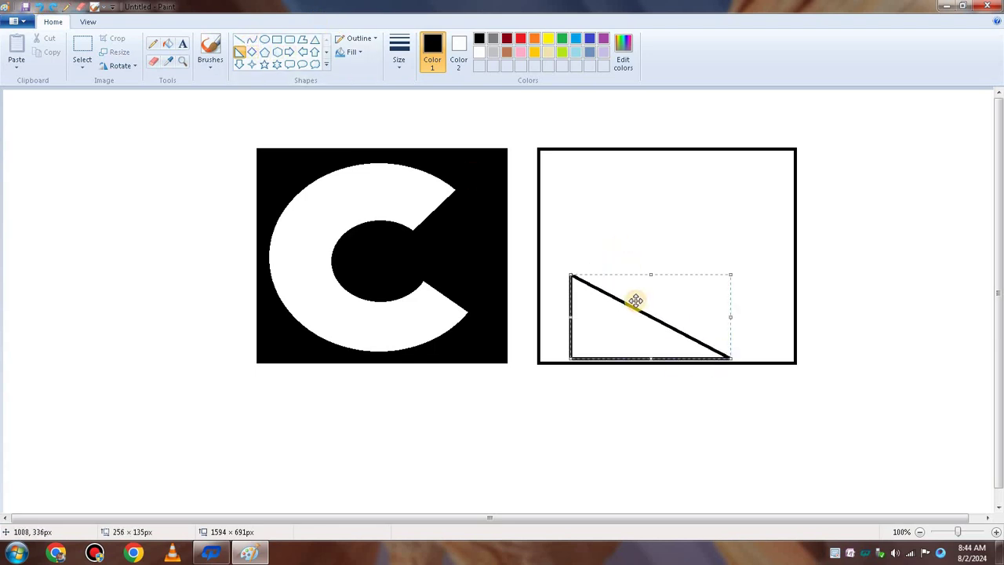
mouse_move(631, 304)
left_mouse_down()
mouse_move(657, 304)
mouse_move(630, 293)
left_mouse_up()
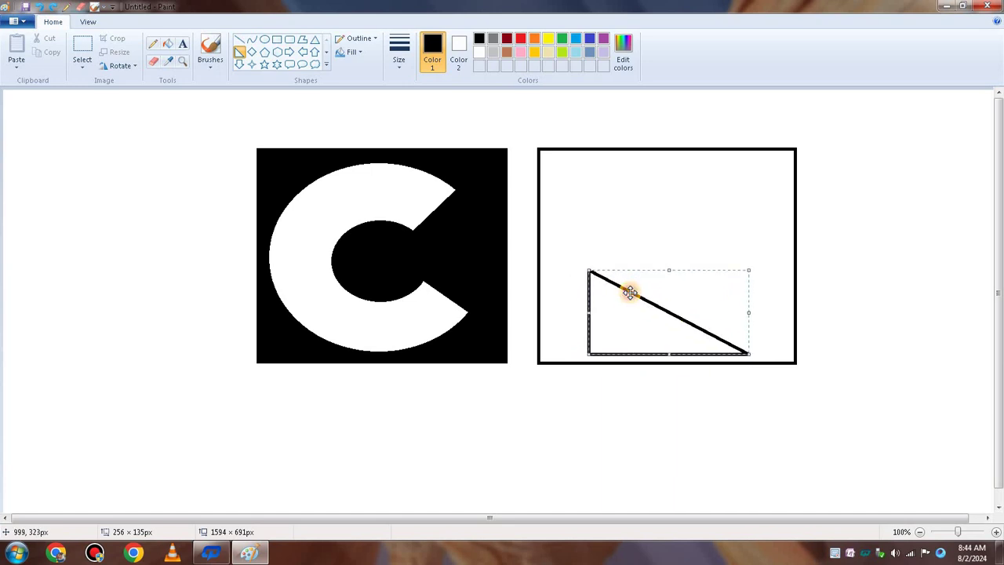
left_click_drag(749, 350, 725, 359)
left_click_drag(648, 307, 658, 291)
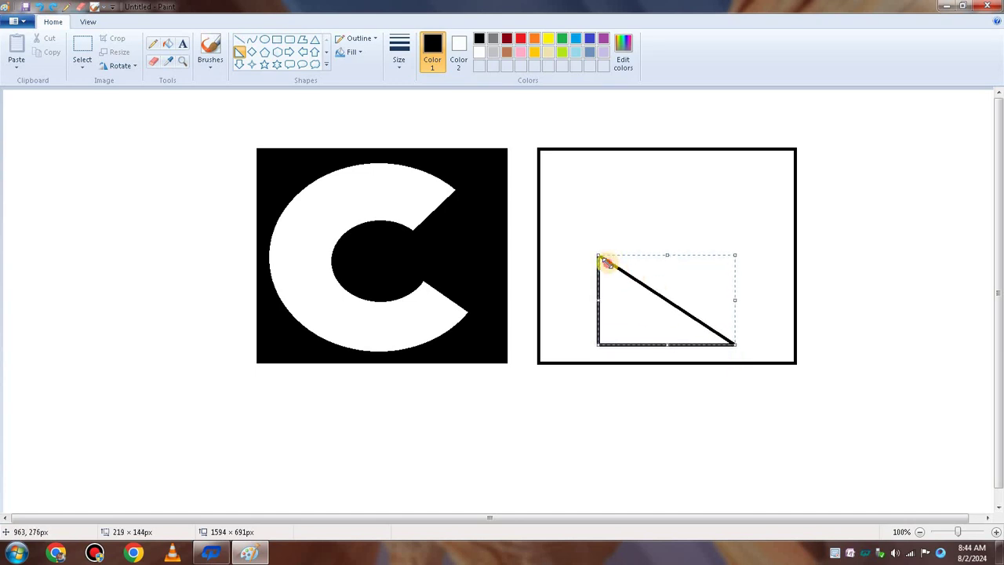
left_click_drag(602, 259, 617, 212)
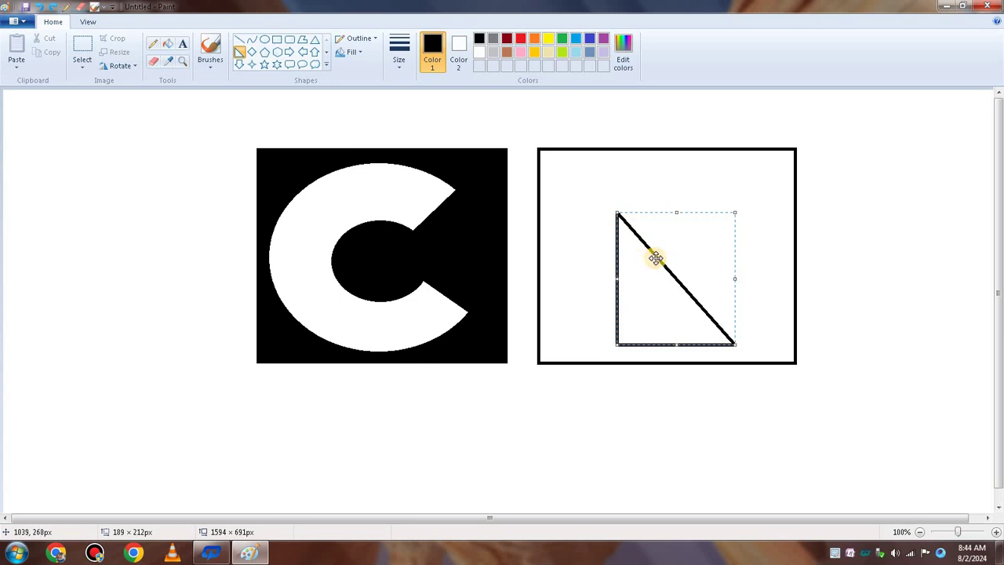
left_click_drag(655, 258, 633, 274)
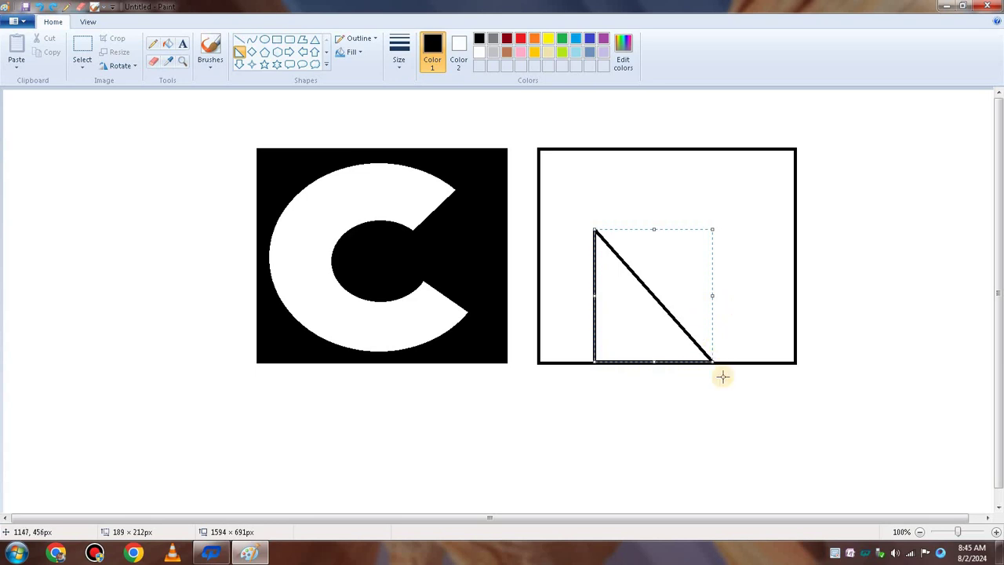
left_click_drag(662, 288, 676, 273)
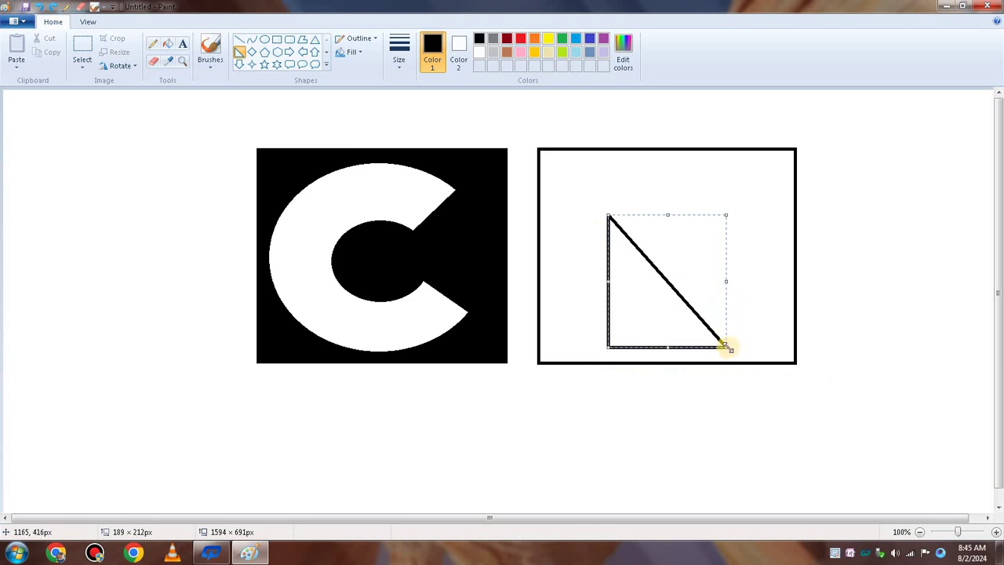
left_click_drag(726, 346, 731, 347)
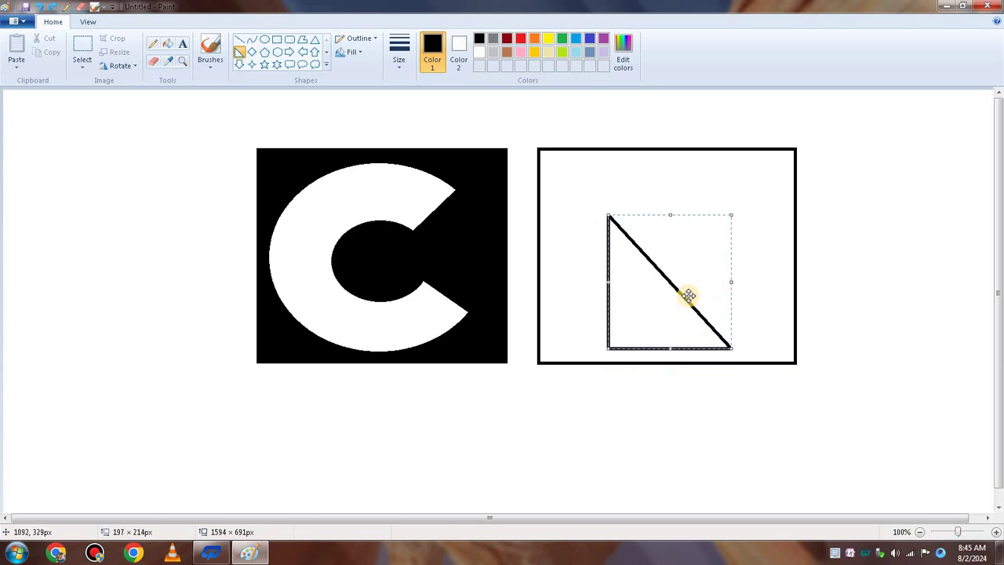
left_click_drag(684, 296, 666, 308)
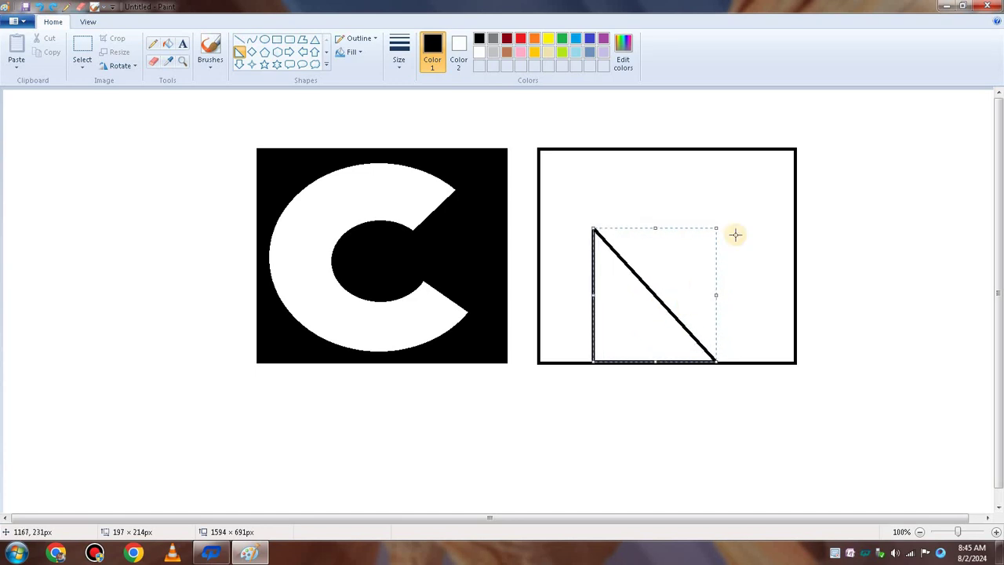
left_click(964, 152)
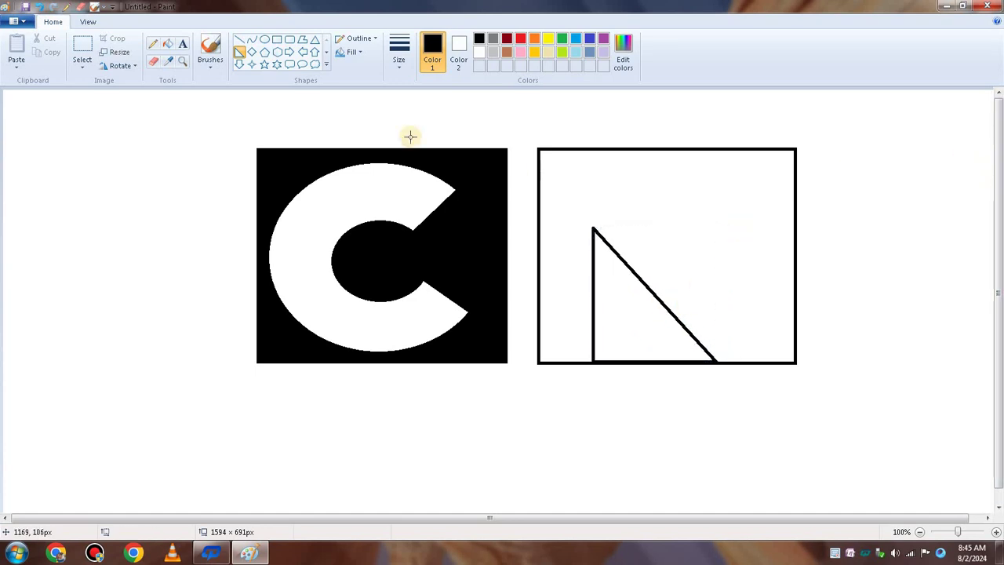
Step: Draw another right triangle about 181 × 212 px in the blank area beside the second rectangle and rotate it 180°
left_click(240, 53)
left_click_drag(870, 127, 980, 262)
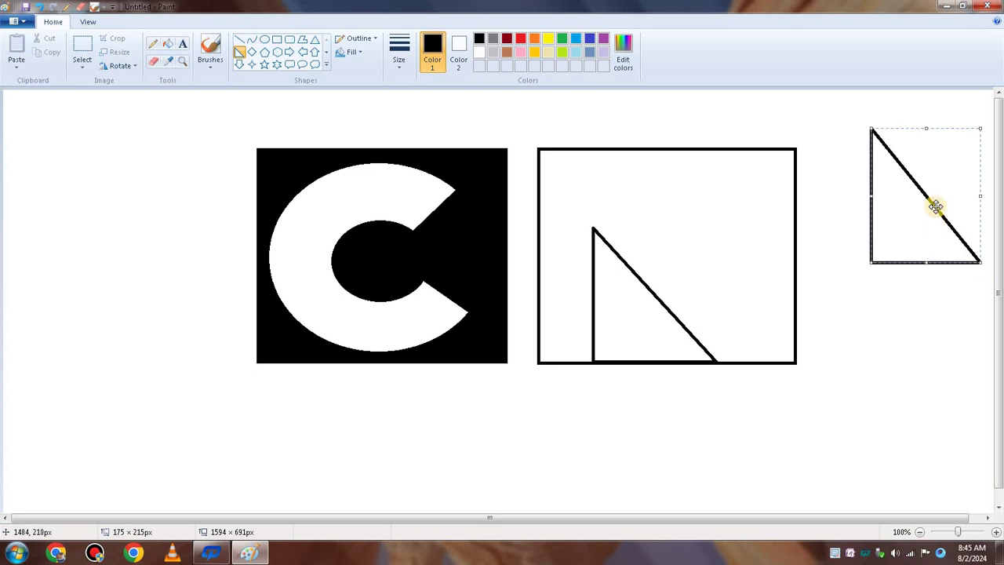
left_click_drag(934, 206, 881, 224)
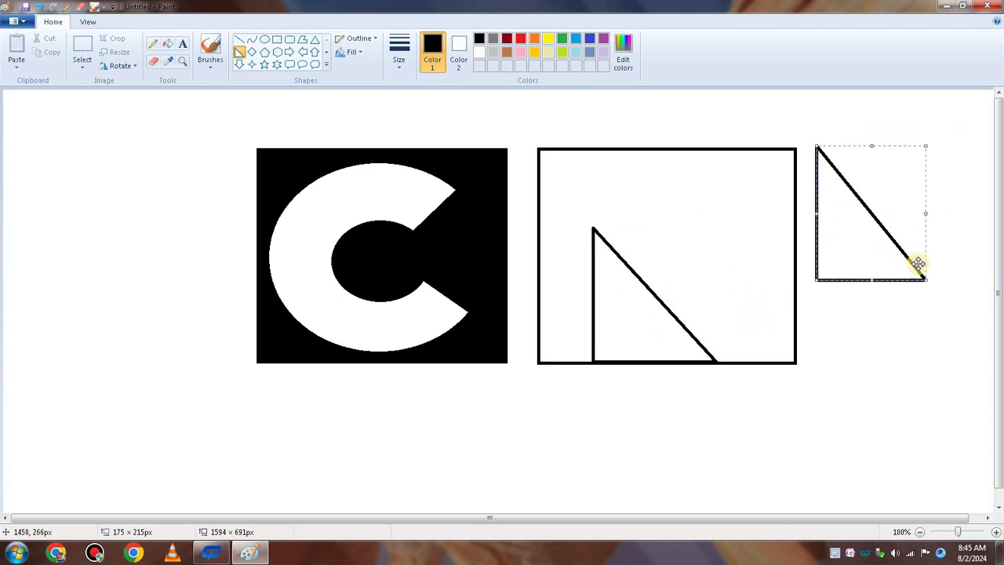
left_click_drag(922, 278, 926, 277)
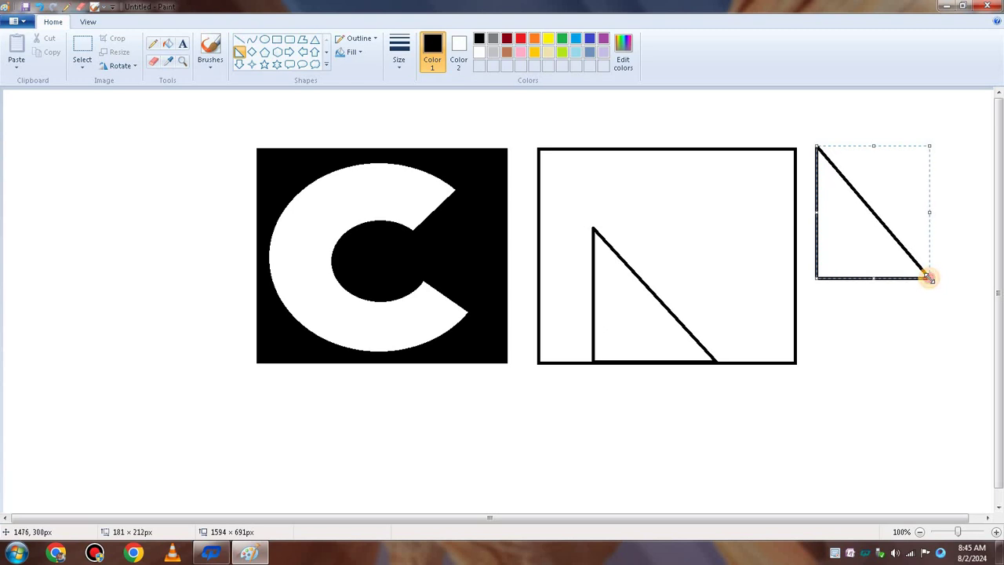
right_click(855, 169)
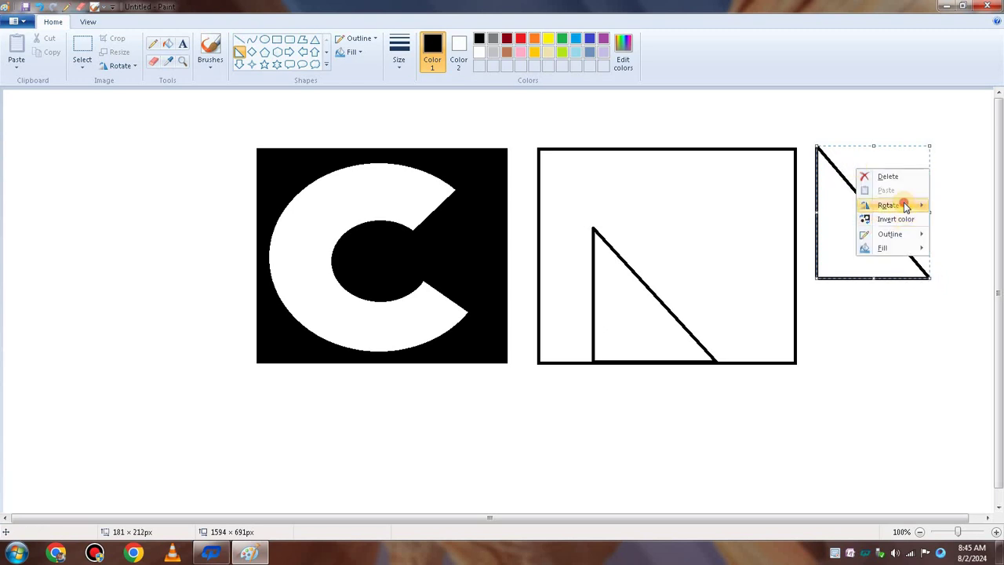
mouse_move(882, 205)
left_click(847, 231)
Step: Place the rotated triangle against the top edge inside the second rectangle and resize it to about 178 × 236 px
left_click_drag(903, 198, 710, 201)
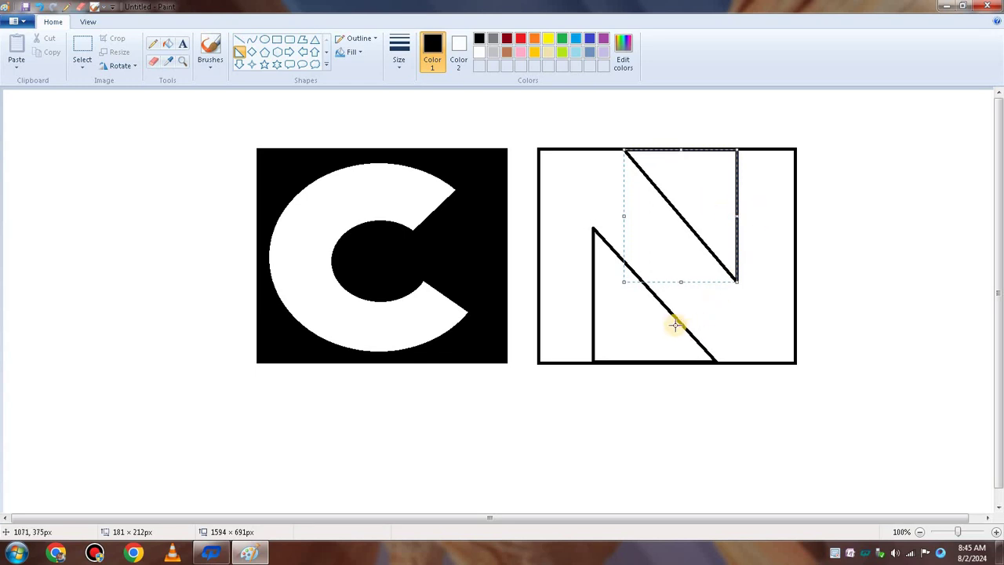
left_click_drag(737, 281, 733, 297)
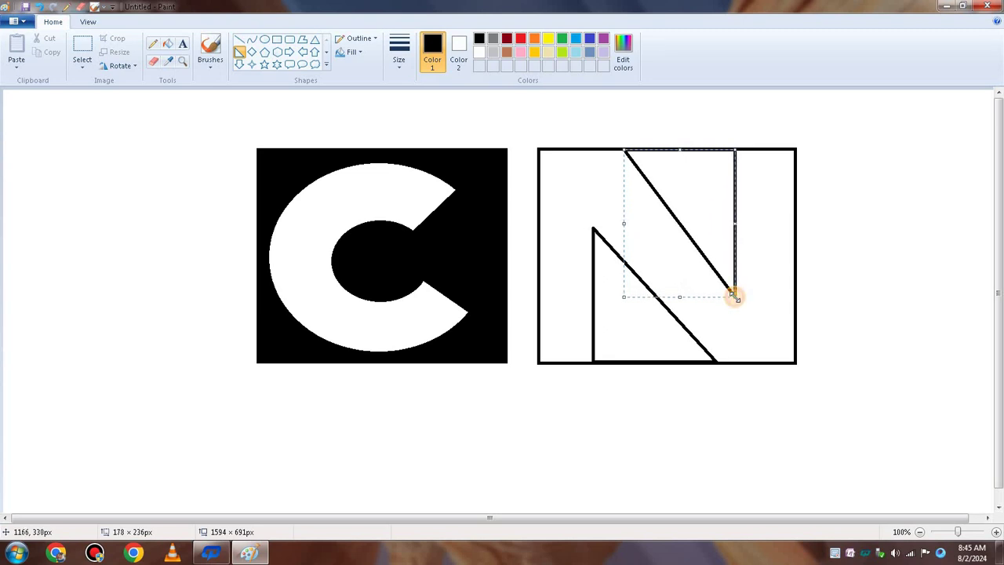
left_click_drag(734, 296, 733, 293)
left_click(860, 197)
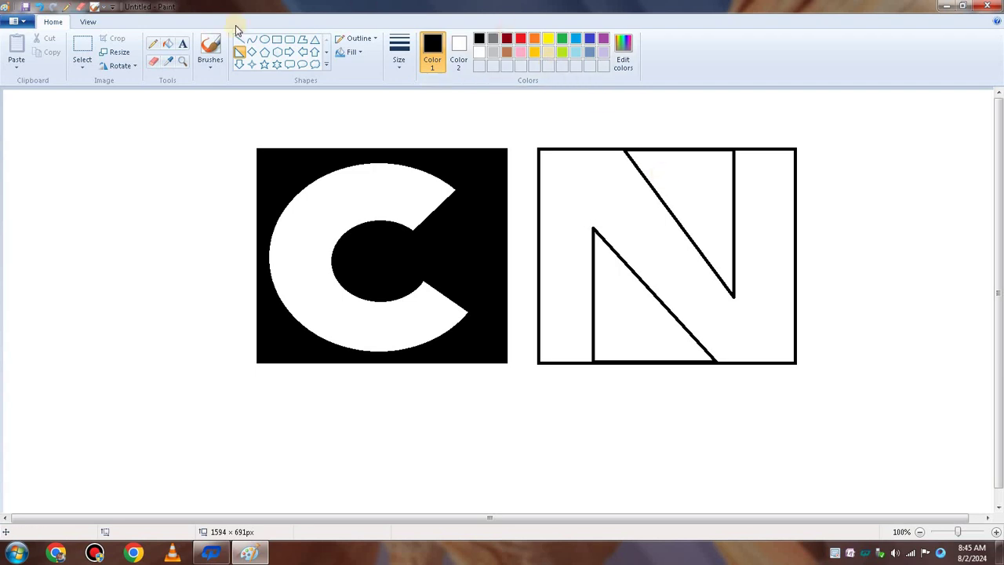
Step: Fill the area around both triangles with black to form the N and erase the black strip beneath the lower triangle
left_click(174, 49)
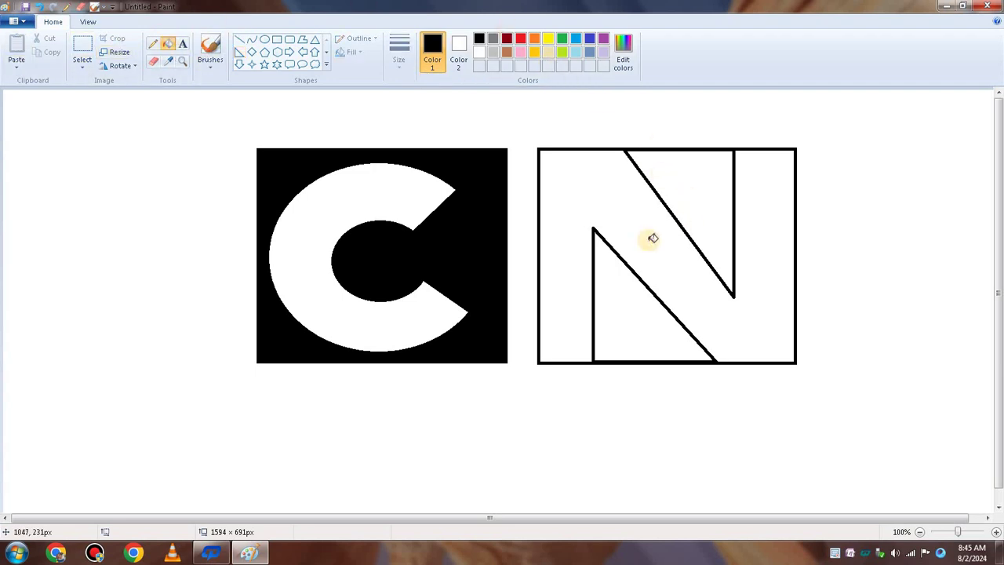
left_click(650, 240)
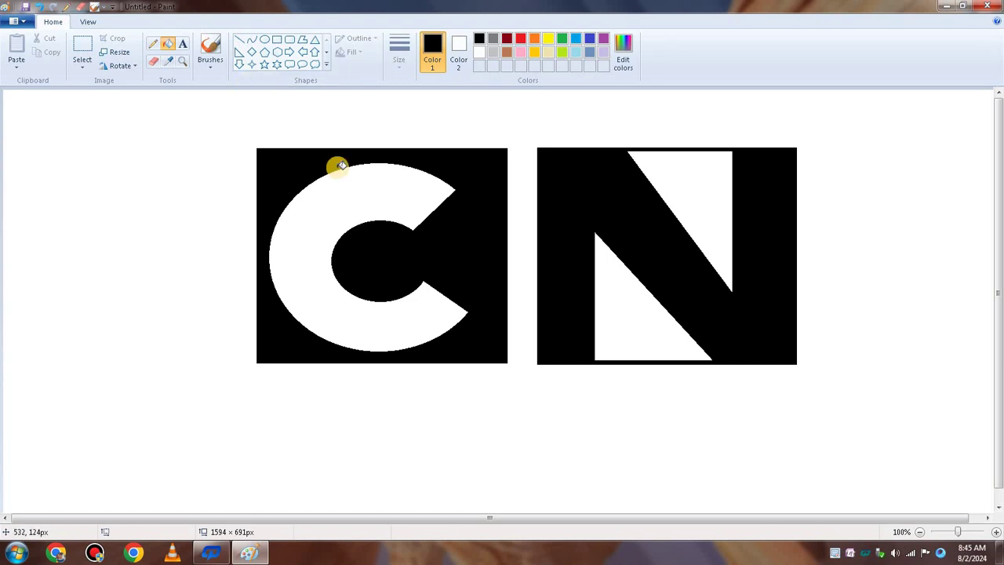
left_click(183, 62)
left_click(609, 363)
left_click(619, 341)
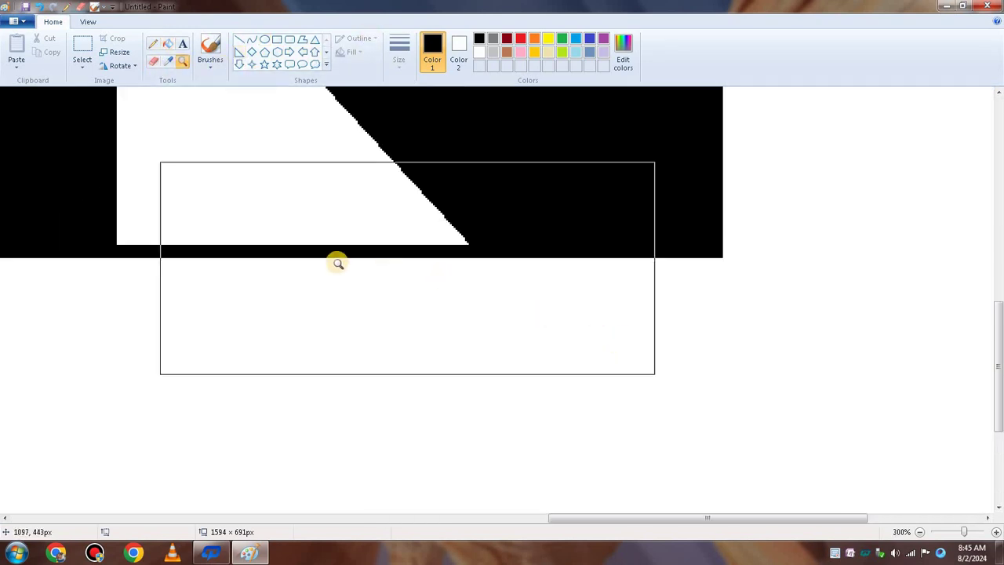
left_click(153, 61)
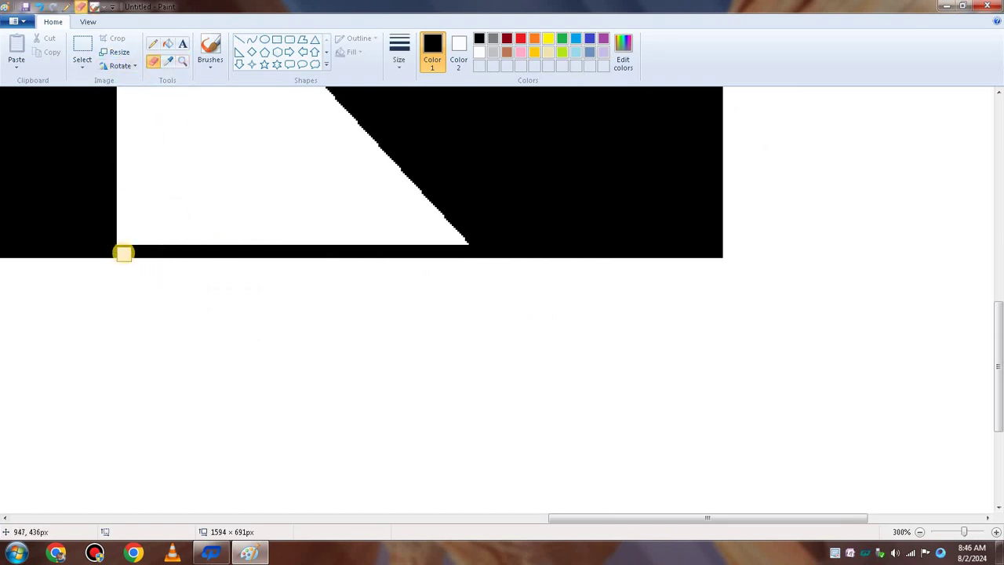
left_click(123, 251)
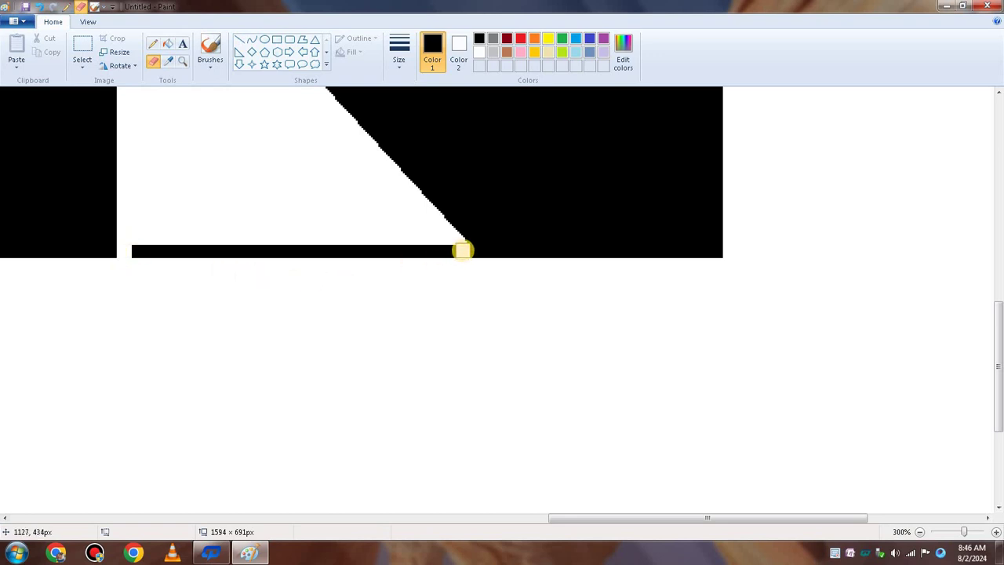
mouse_move(463, 251)
left_mouse_down()
mouse_move(316, 254)
mouse_move(359, 242)
mouse_move(357, 254)
mouse_move(280, 262)
mouse_move(284, 235)
mouse_move(274, 270)
mouse_move(213, 277)
mouse_move(204, 246)
mouse_move(170, 237)
mouse_move(150, 245)
mouse_move(143, 270)
mouse_move(135, 263)
mouse_move(137, 246)
mouse_move(175, 260)
left_mouse_up()
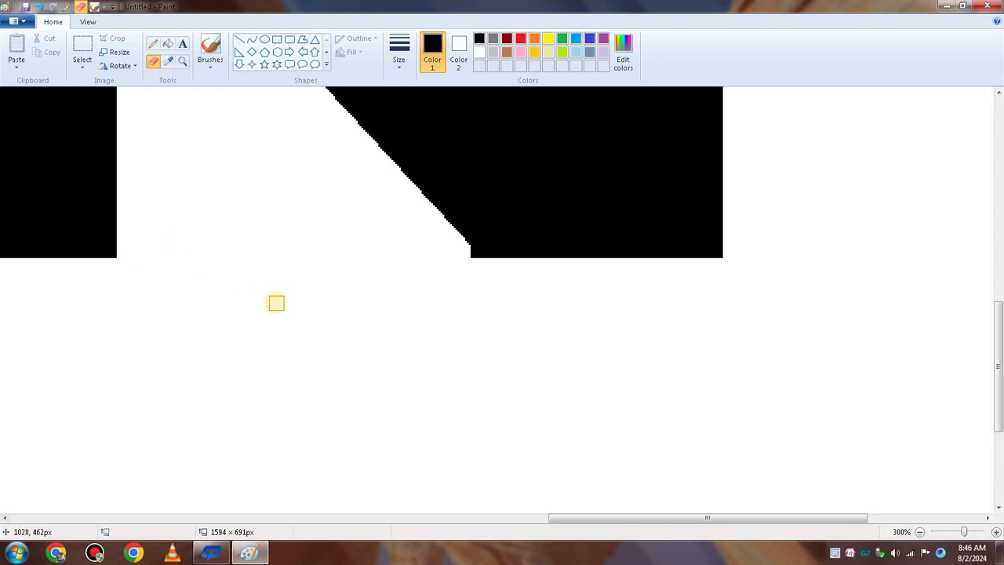
Step: Erase the black strip above the N's upper triangle so the notch is open at the top
scroll(276, 302, "up", 5)
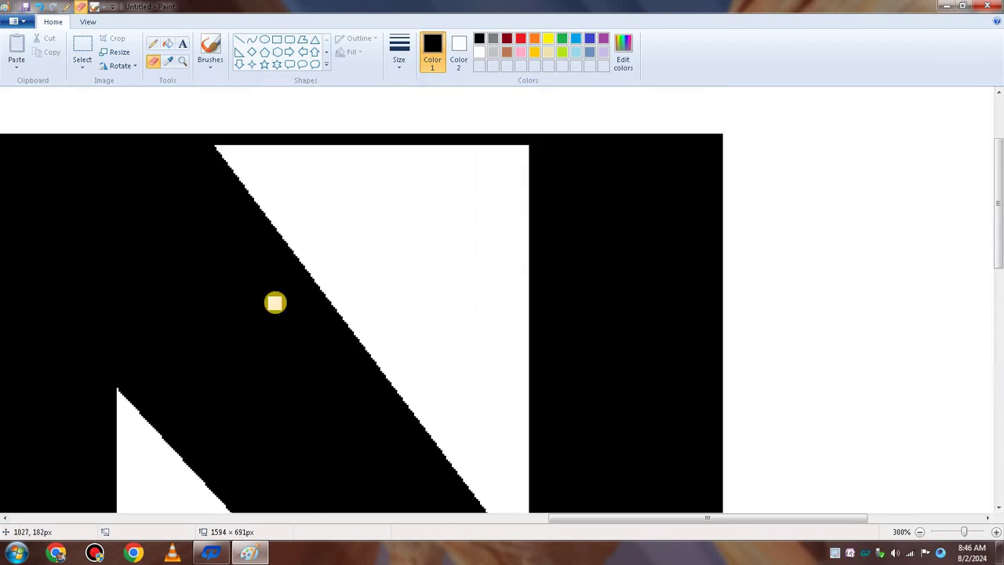
left_click(221, 139)
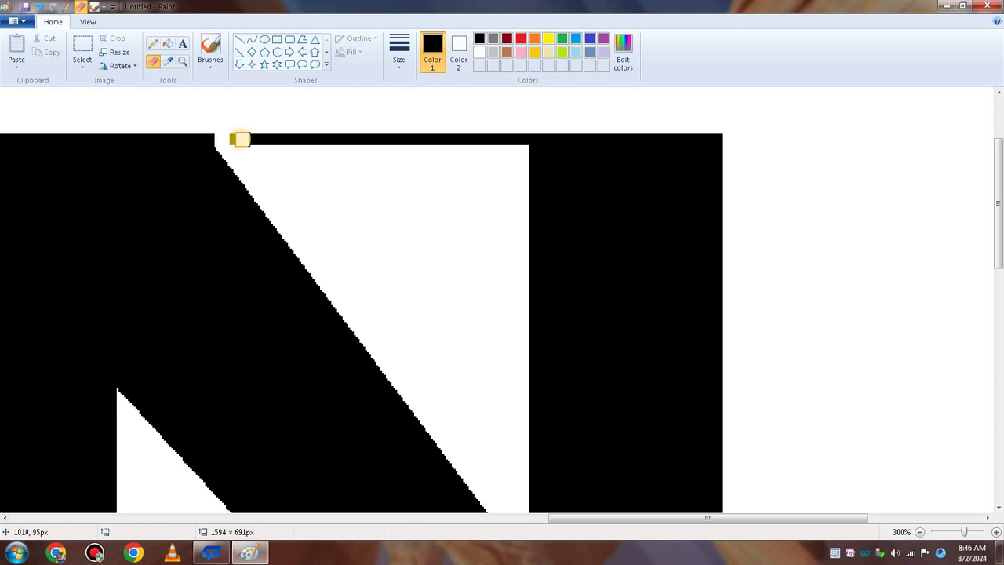
mouse_move(235, 139)
left_mouse_down()
mouse_move(494, 141)
mouse_move(516, 152)
left_mouse_up()
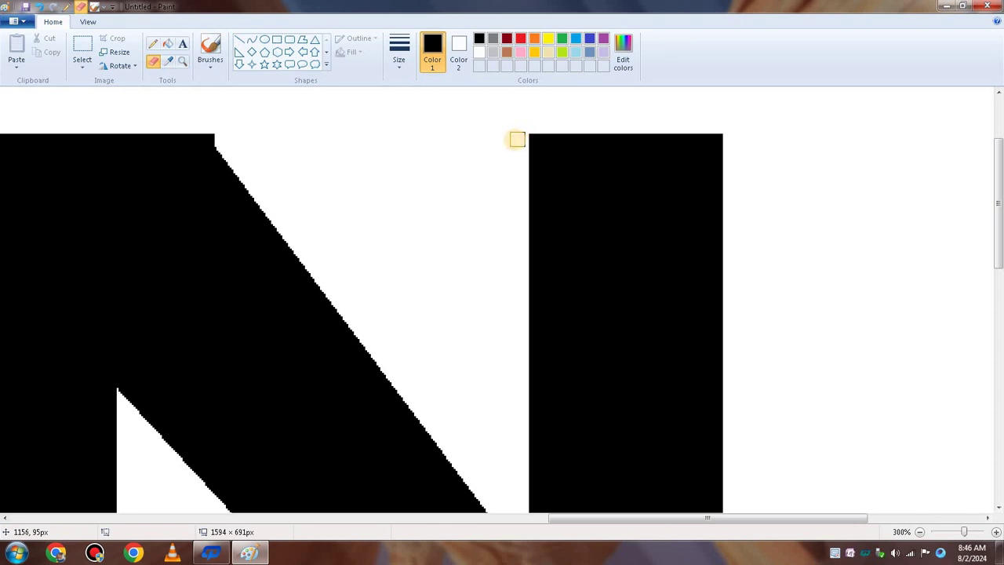
Step: Trim the small black step at the lower end of the N's diagonal with the eraser at 100% zoom
scroll(462, 129, "down", 5)
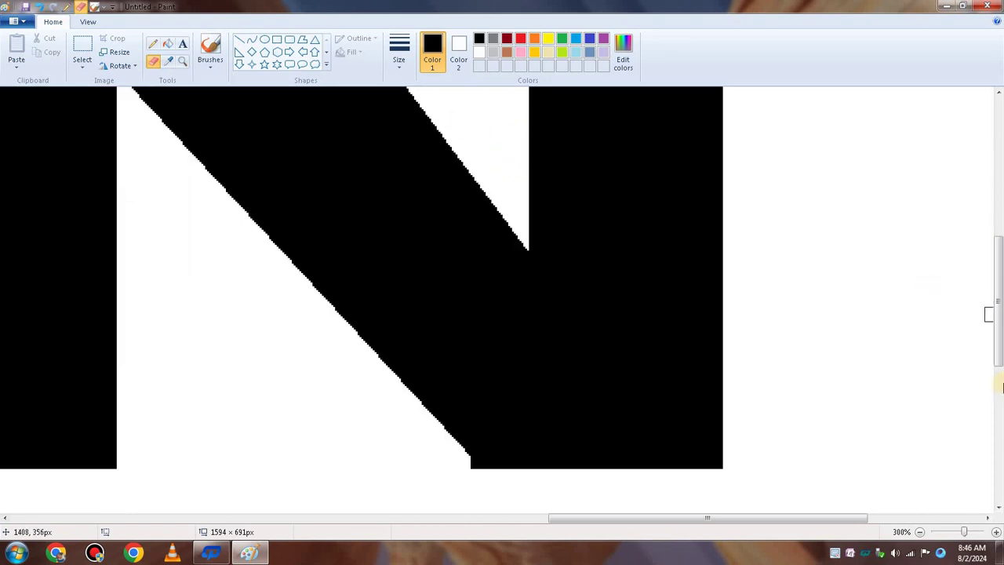
left_click(951, 533)
left_click(951, 534)
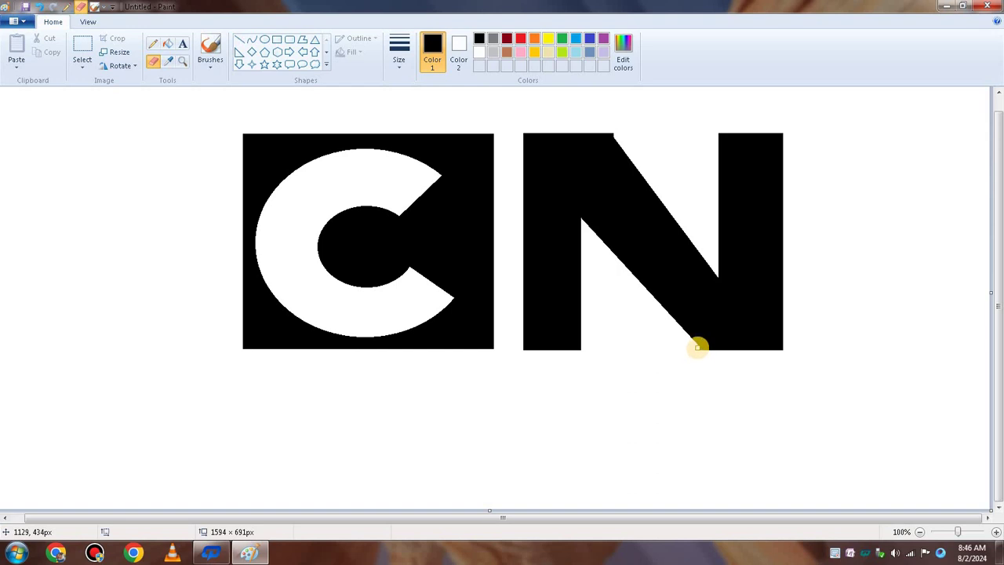
left_click(697, 346)
left_click(699, 348)
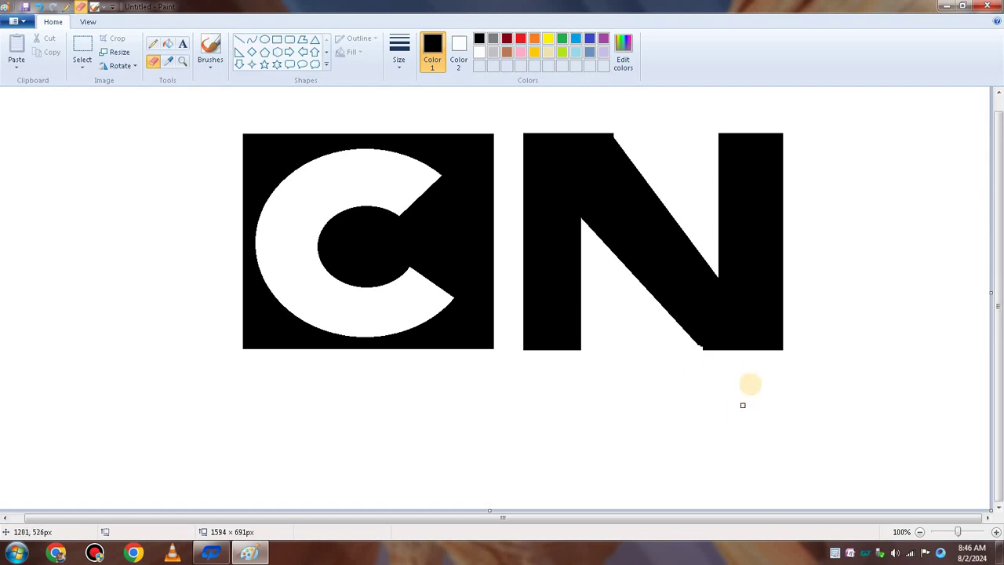
left_click(294, 197)
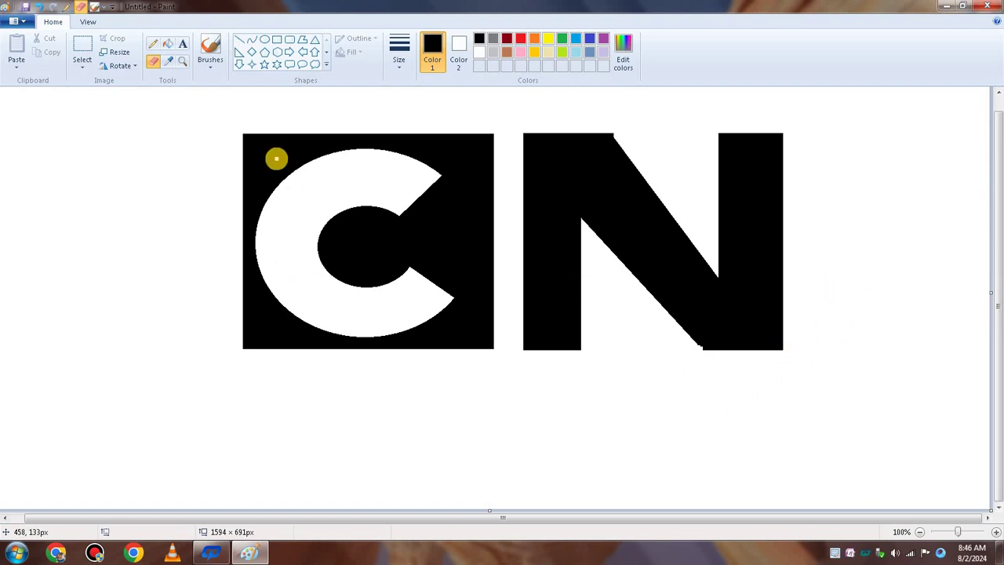
Step: Add a text box about 517 × 83 px directly below the C box, aligned to its left edge, and enter CARTOON
left_click(182, 44)
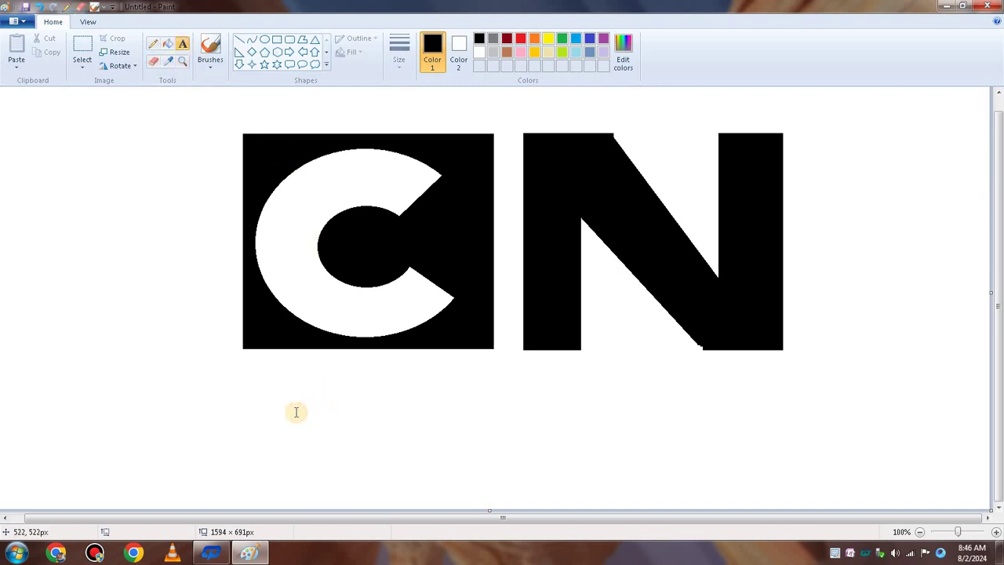
left_click(248, 370)
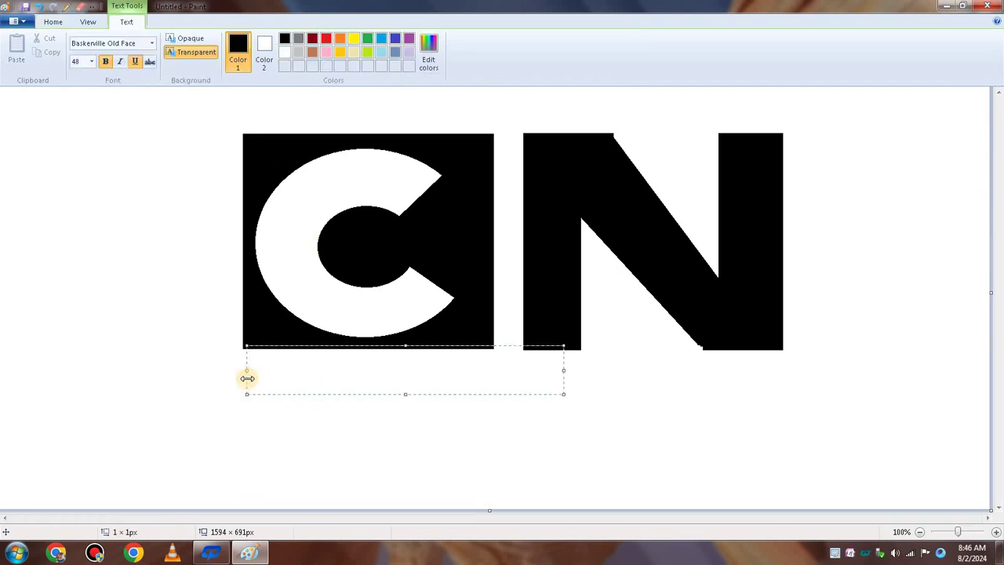
left_click_drag(248, 371, 243, 374)
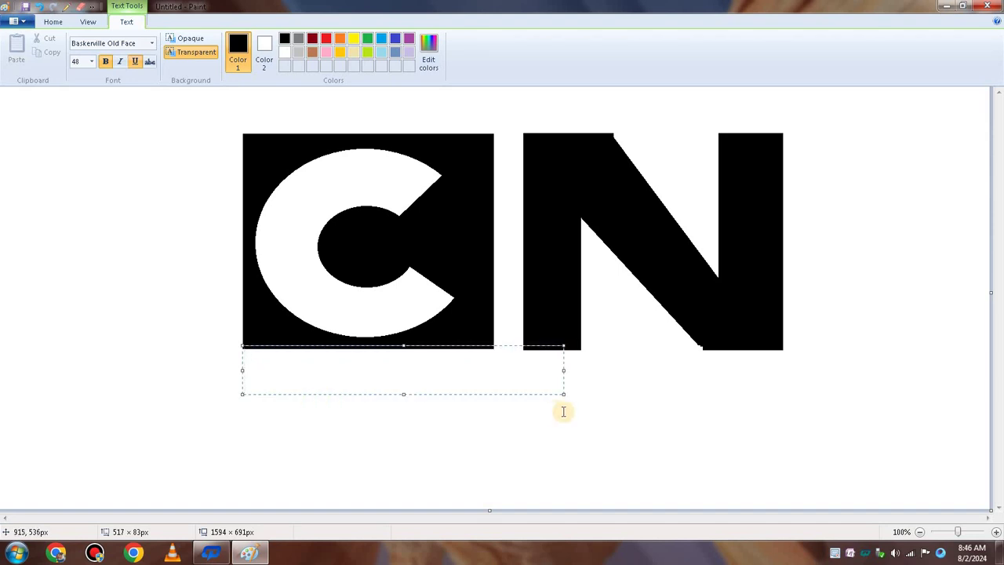
type("CA")
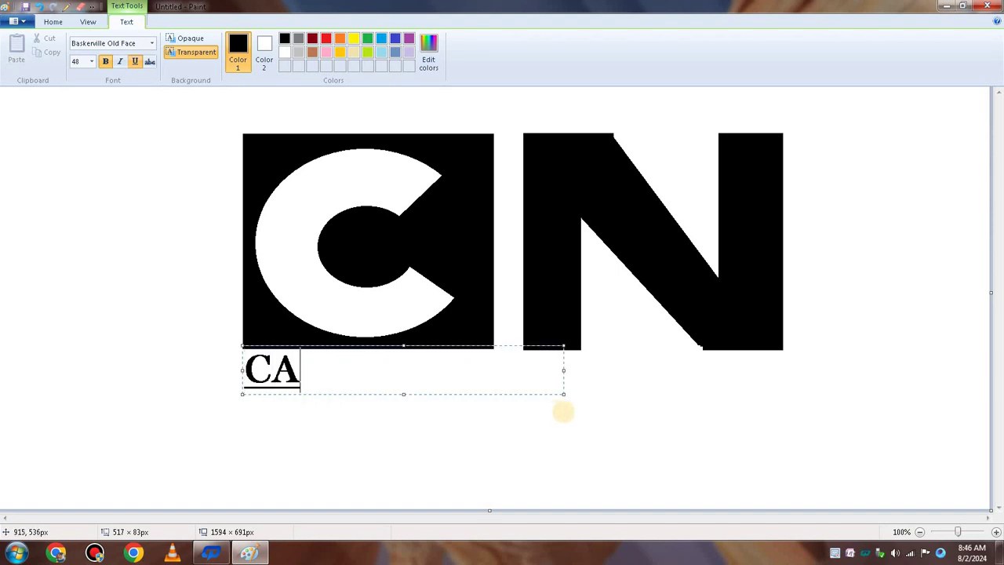
type("RT")
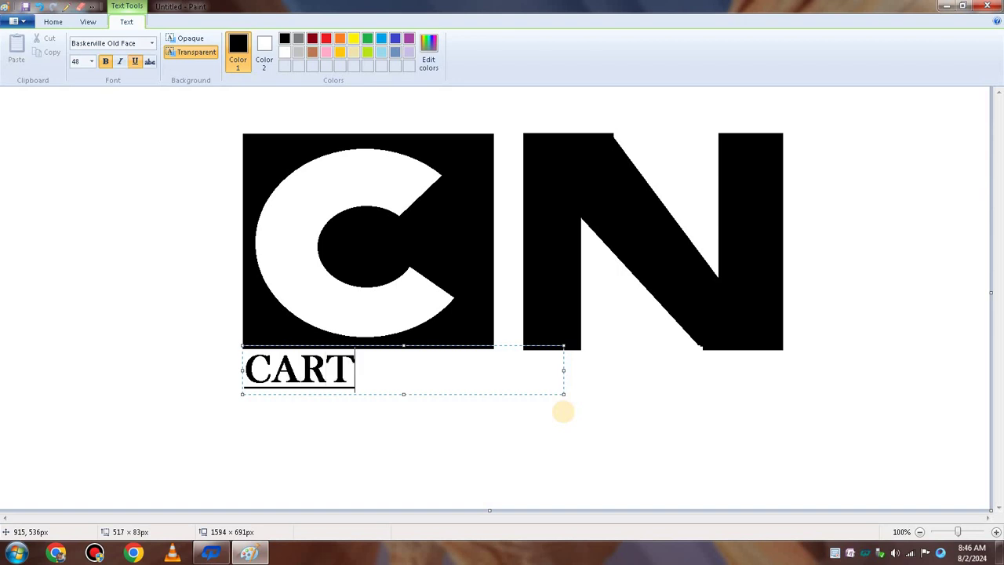
type("OON")
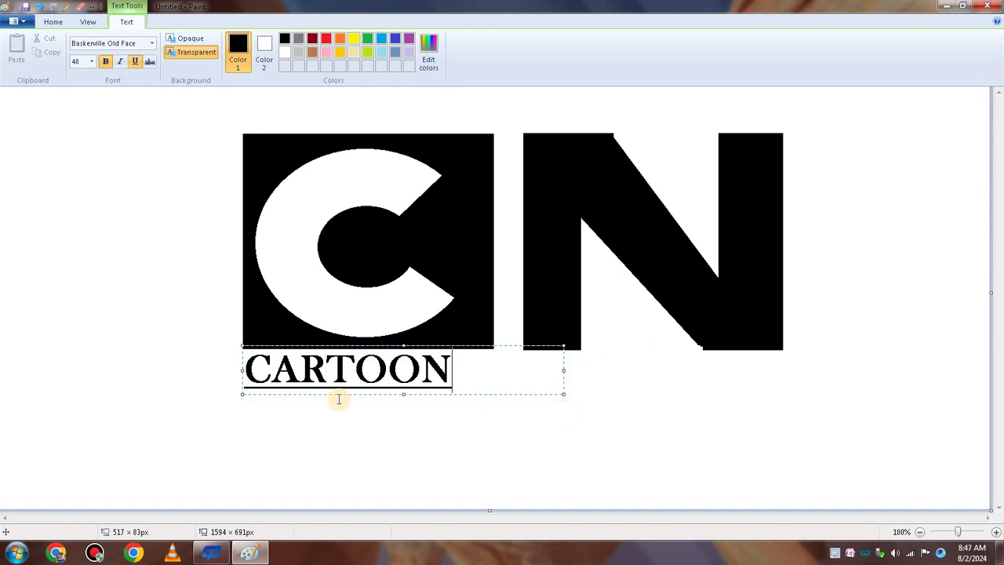
Step: Enlarge the CARTOON text box to about 576 × 114 px, select its text, and place it on the canvas
left_click_drag(568, 397, 604, 416)
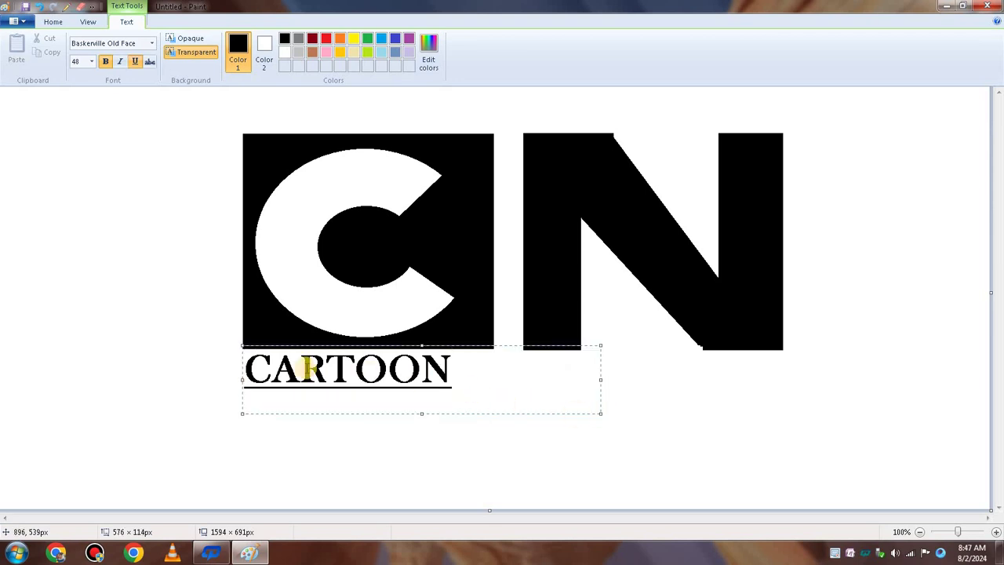
left_click_drag(495, 366, 235, 366)
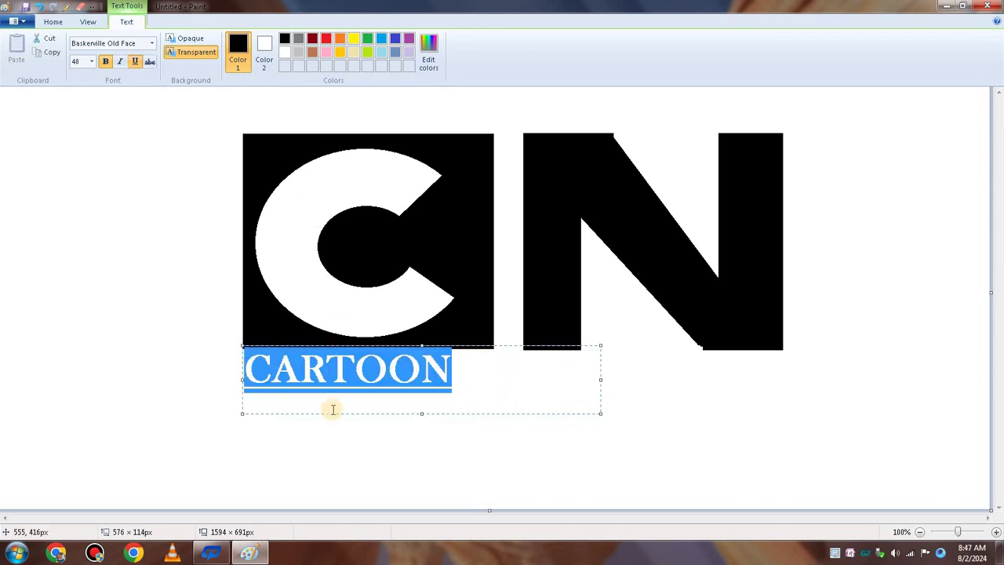
right_click(322, 363)
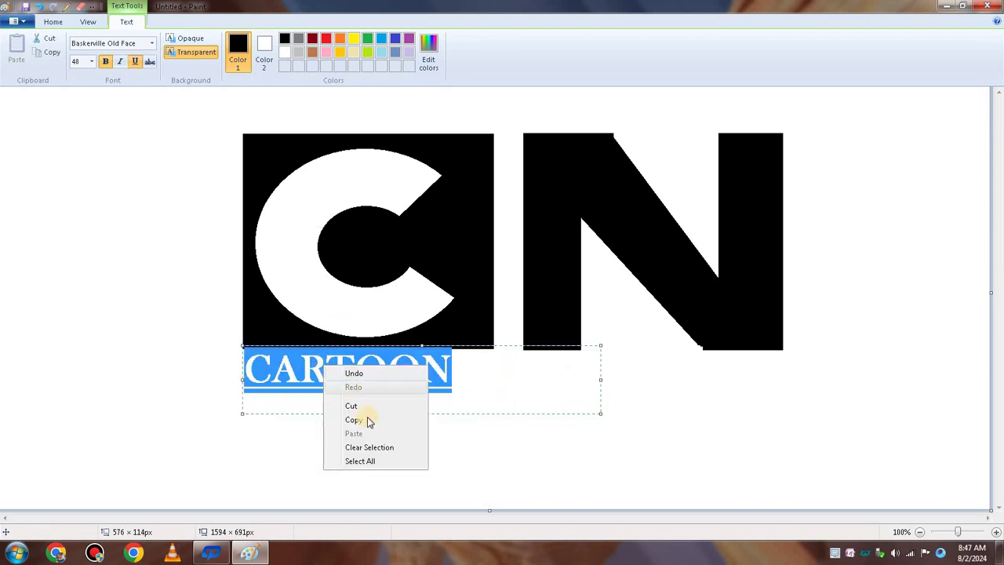
right_click(265, 361)
left_click(691, 416)
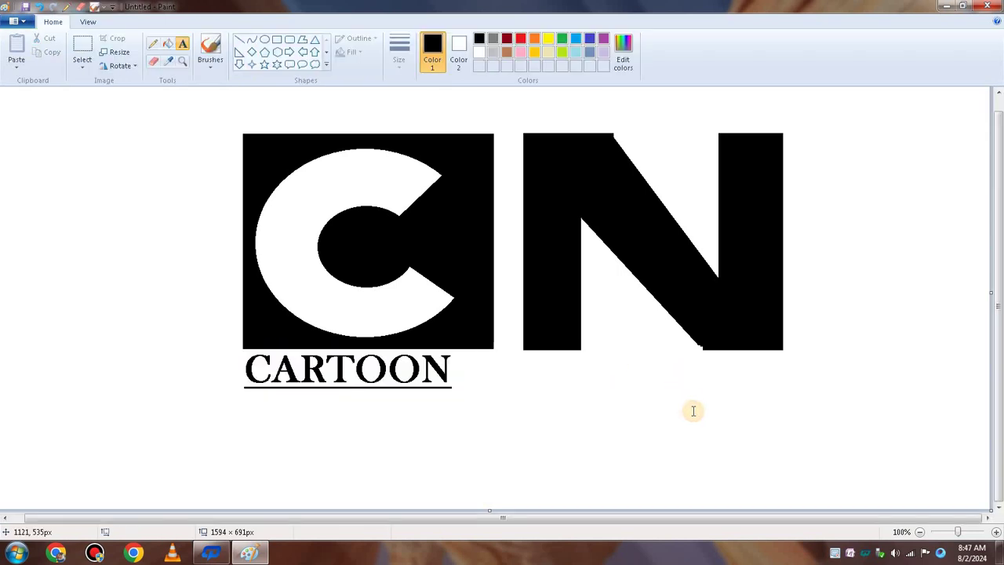
Step: Add a text box about 534 × 83 px beneath the N, aligned to its left edge, and clear the lowercase text in it
left_click(541, 365)
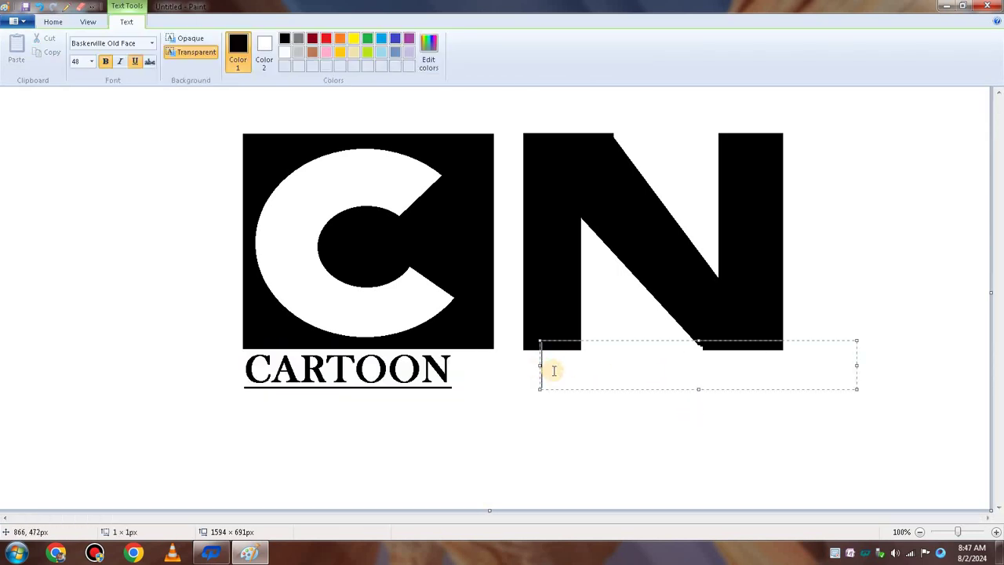
left_click_drag(539, 367, 524, 378)
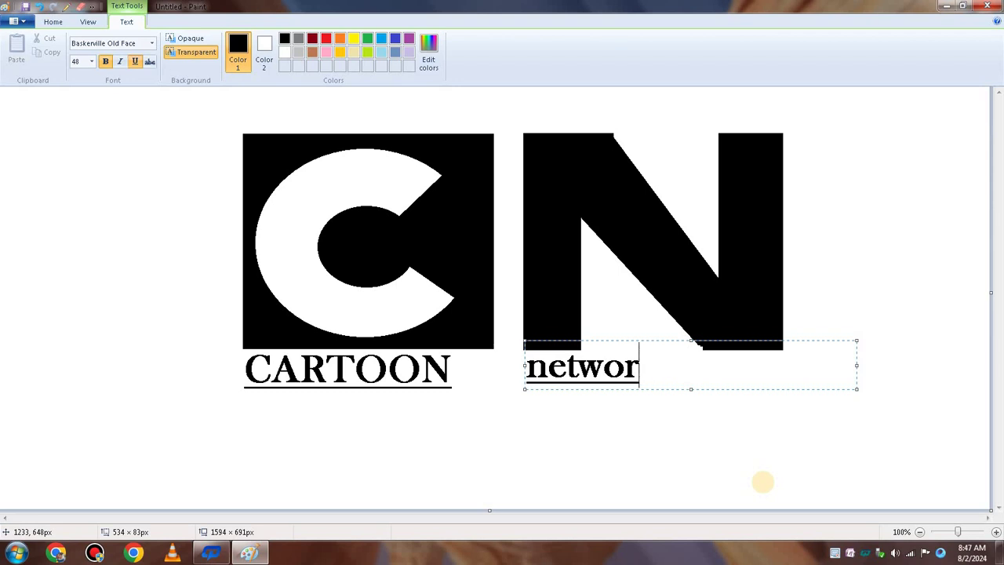
key("BackSpace")
key("BackSpace")
key("BackSpace")
key("BackSpace")
key("BackSpace")
key("BackSpace")
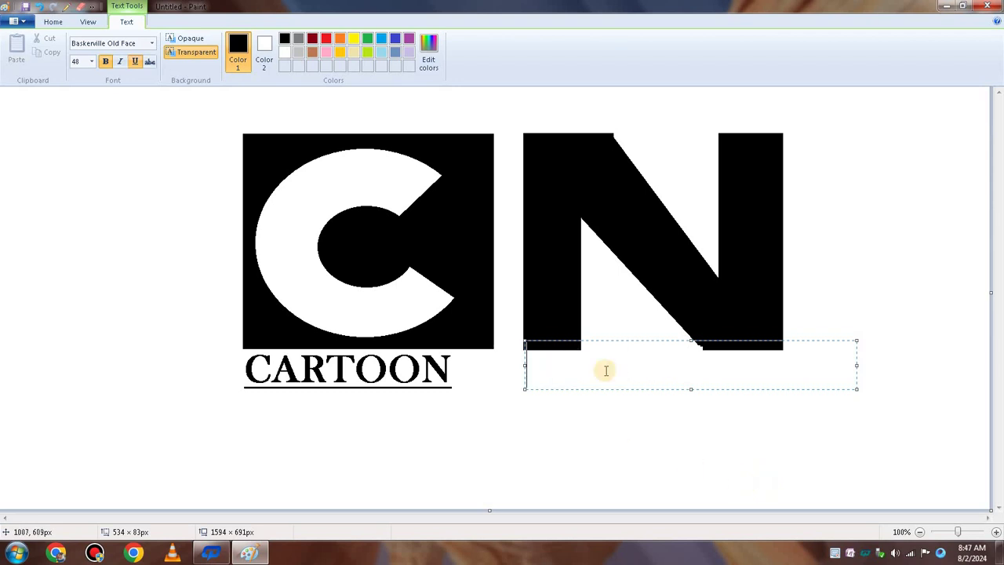
right_click(560, 368)
left_click(557, 366)
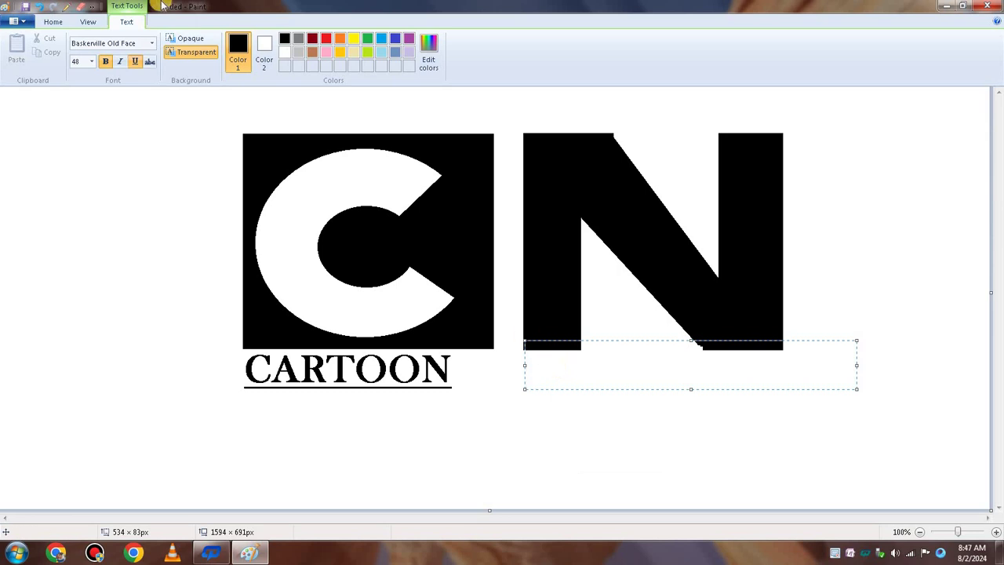
Step: Set the empty text box's font size to 72 and resize the box to about 534 × 118 px, starting right below the N
left_click(92, 62)
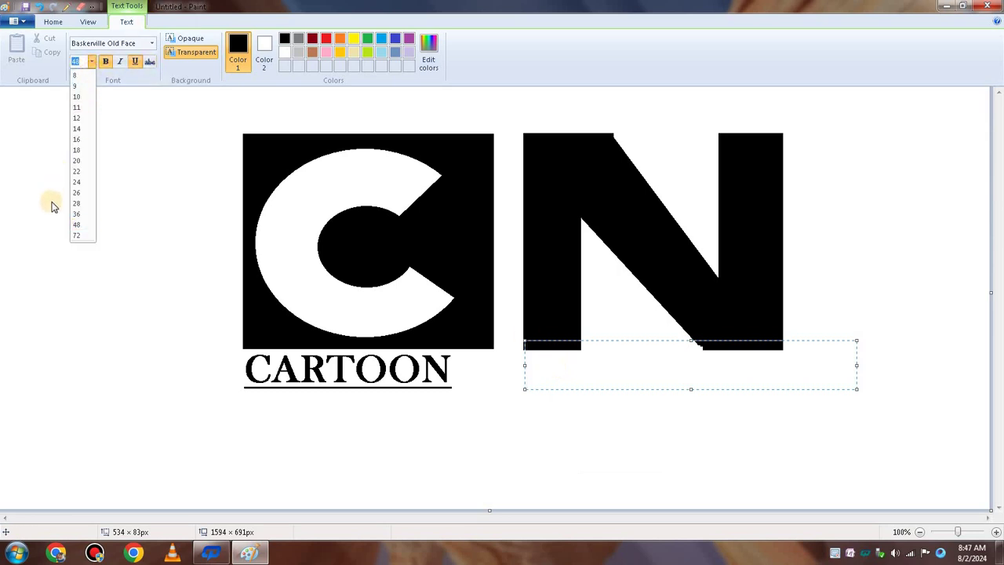
left_click(79, 235)
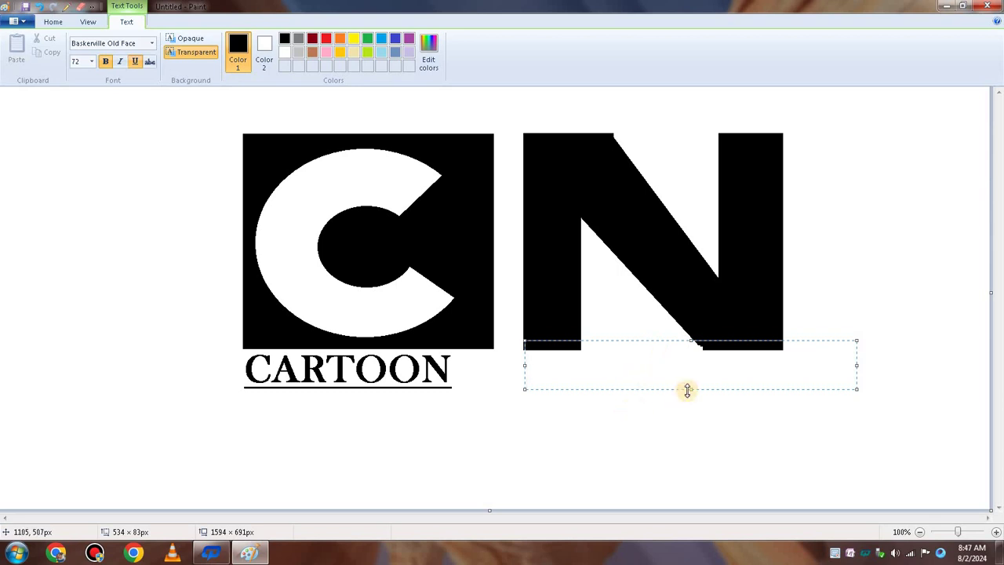
left_click_drag(693, 397, 690, 422)
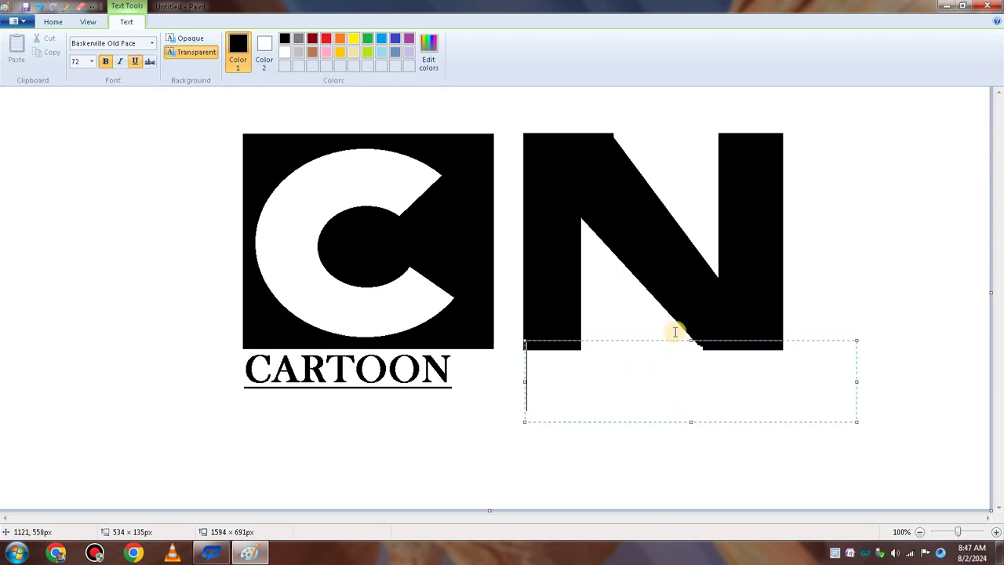
left_click_drag(687, 338, 690, 351)
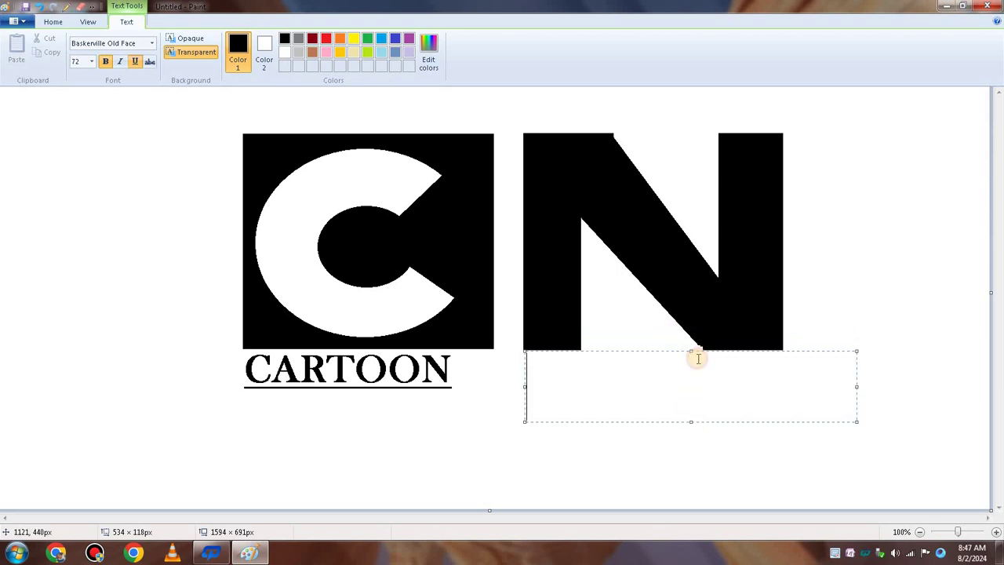
Step: Enter NETWORK in the text box below the N, clearing the stray C, and place it on the canvas
type("C")
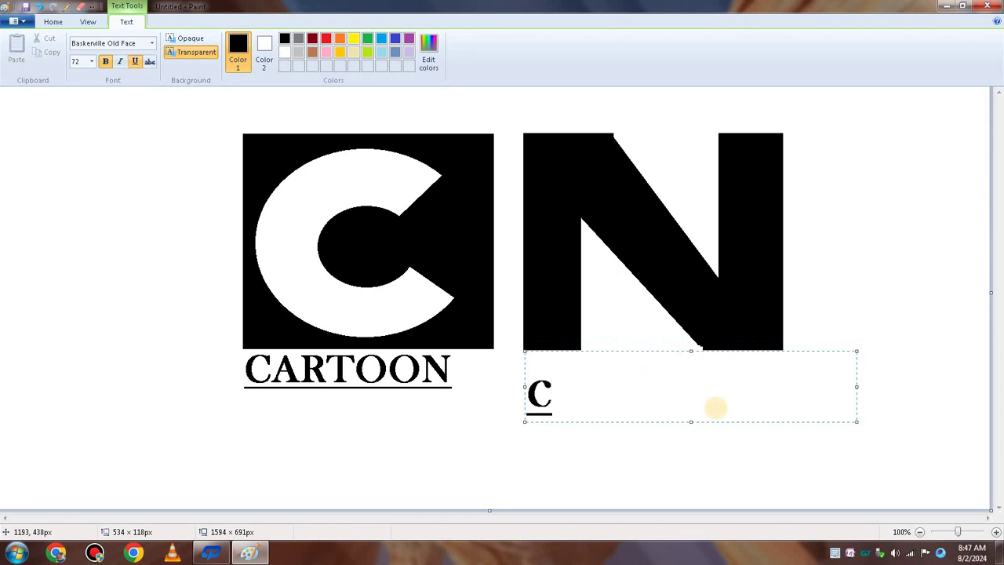
key("BackSpace")
type("NET")
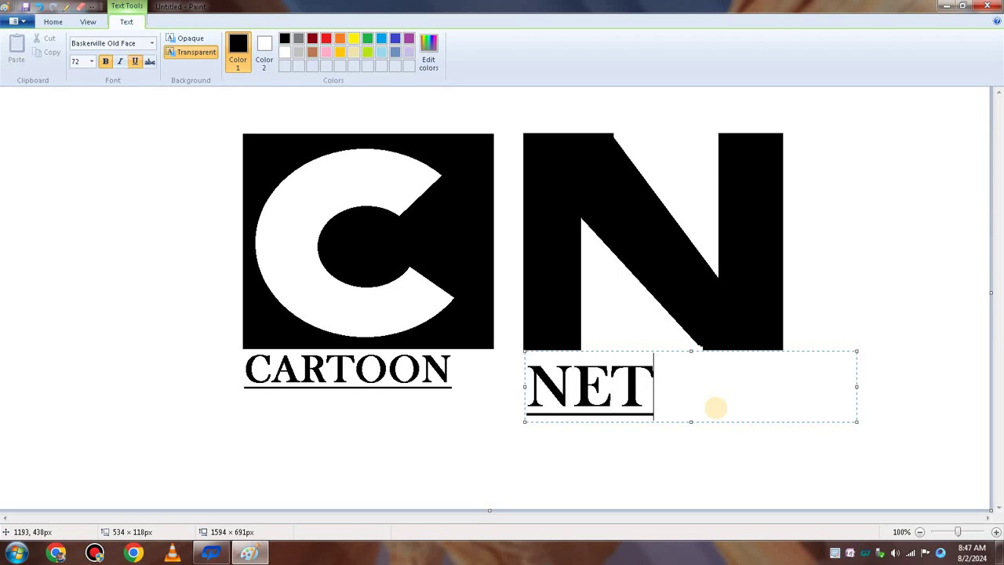
type("WORK")
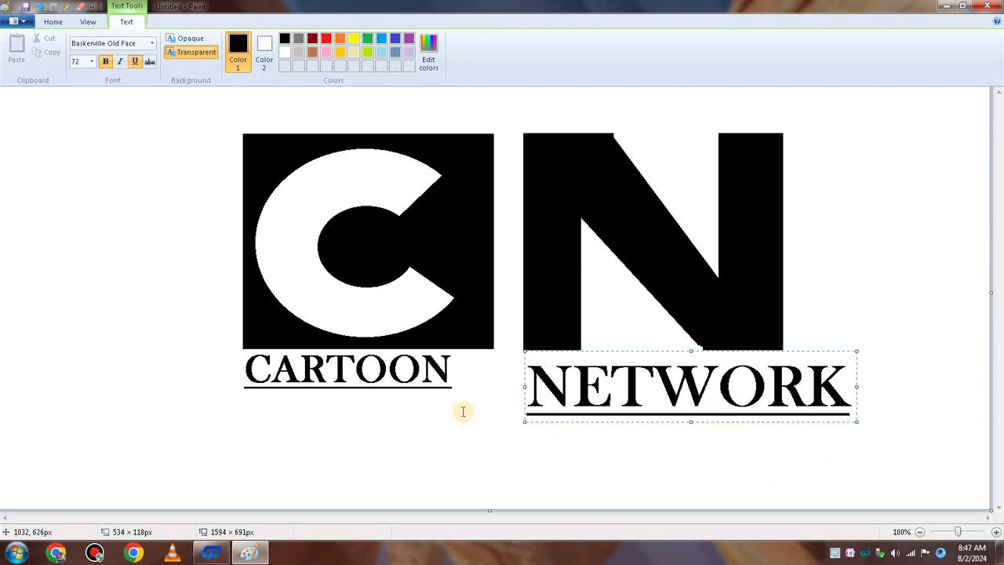
left_click(375, 380)
left_click(376, 381)
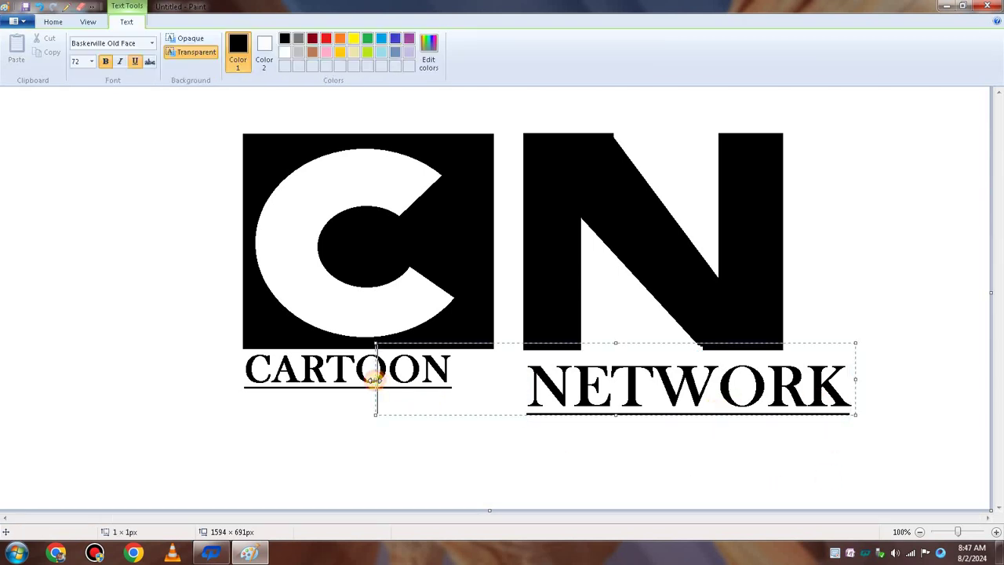
left_click(267, 374)
left_click(288, 374)
left_click(712, 453)
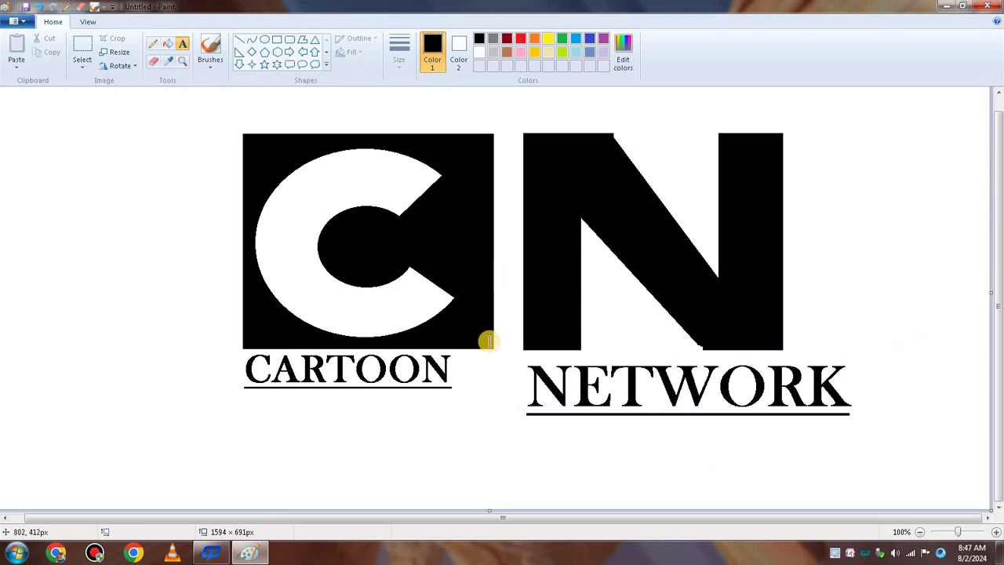
left_click_drag(480, 370, 189, 418)
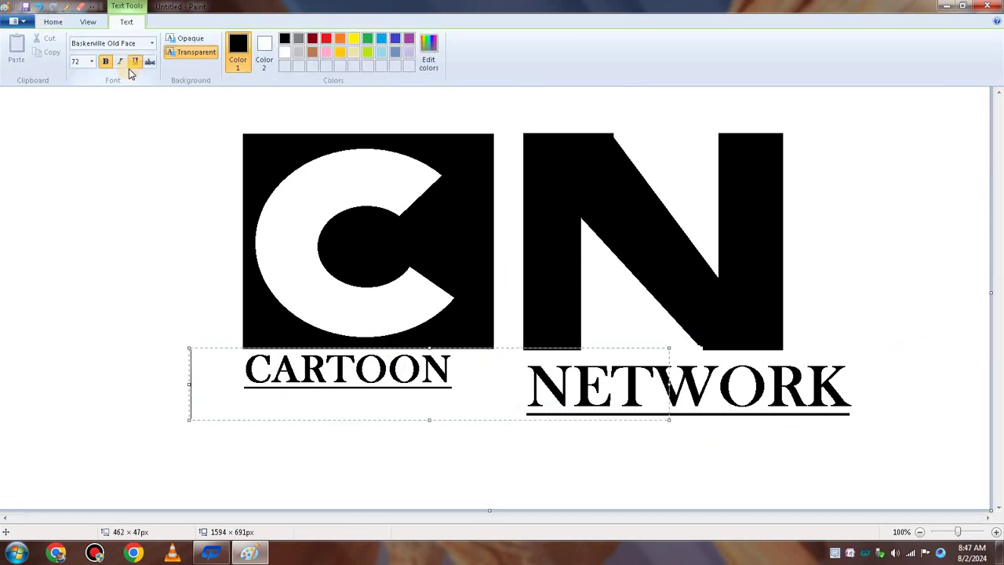
Step: Erase the whole word CARTOON and its underline below the C box
left_click(152, 61)
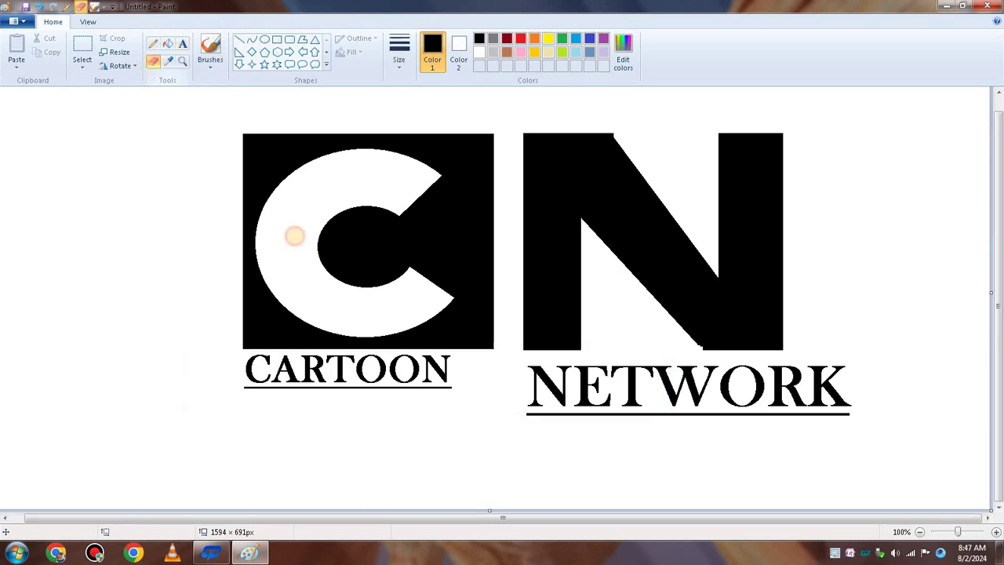
left_click_drag(443, 380, 442, 393)
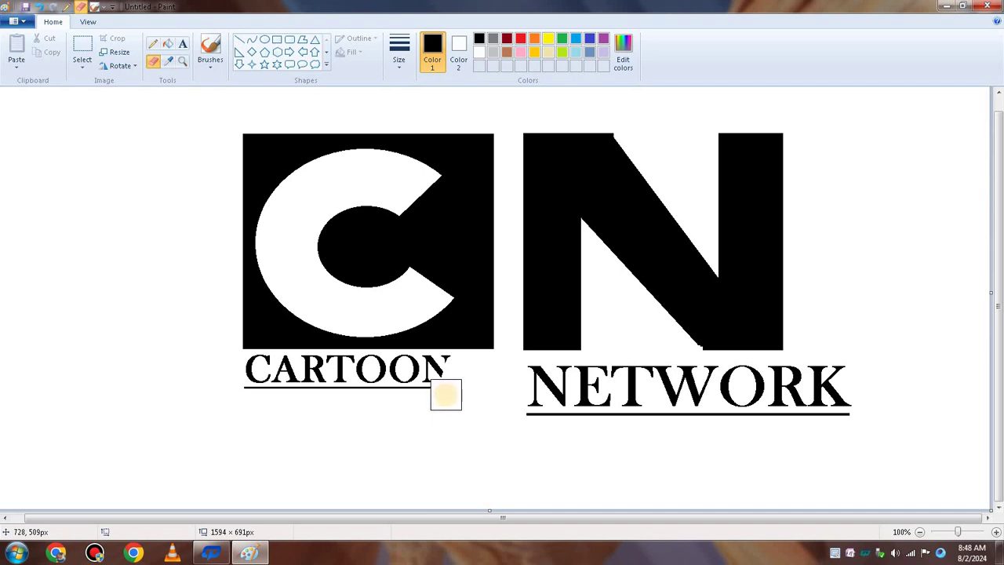
mouse_move(452, 370)
left_mouse_down()
mouse_move(253, 381)
mouse_move(259, 369)
mouse_move(439, 371)
left_mouse_up()
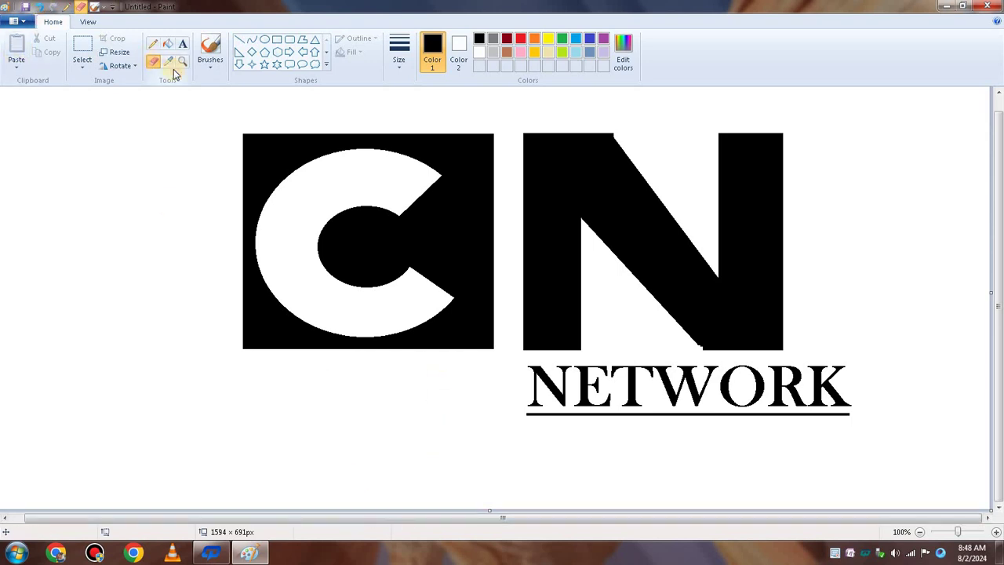
Step: Try placing CARTOON as size 72 text directly below the C box, and undo that text
left_click(182, 45)
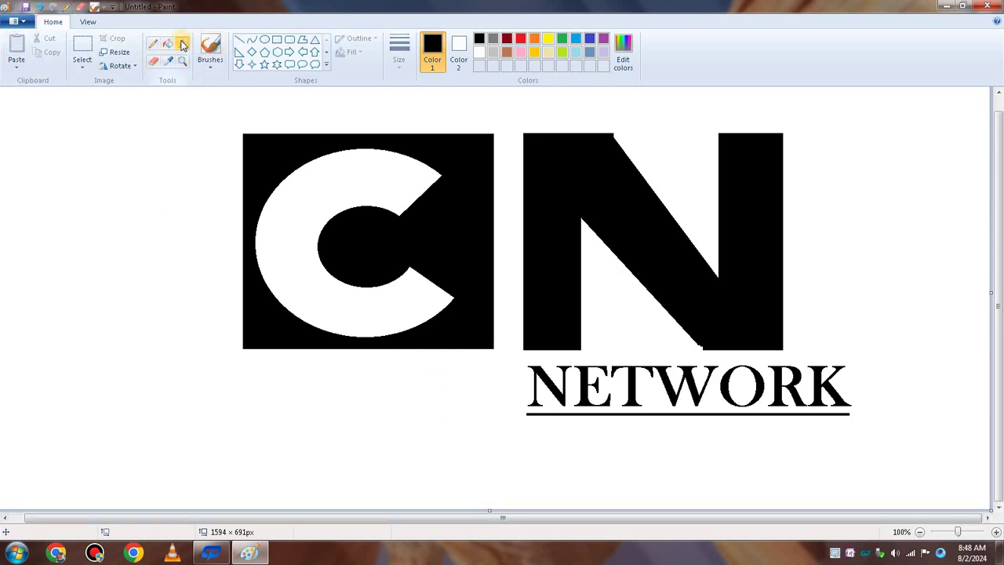
left_click(244, 385)
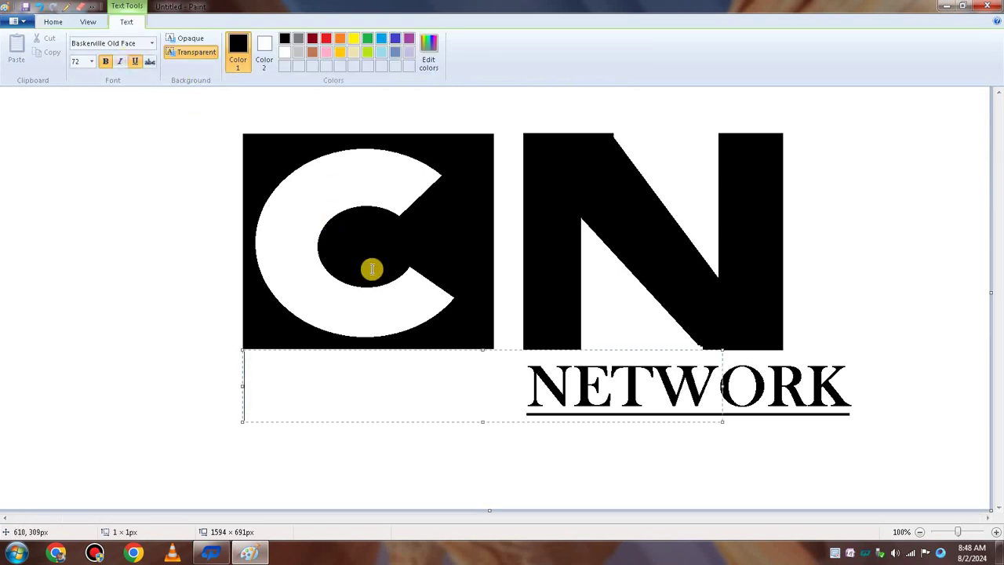
type("CAR")
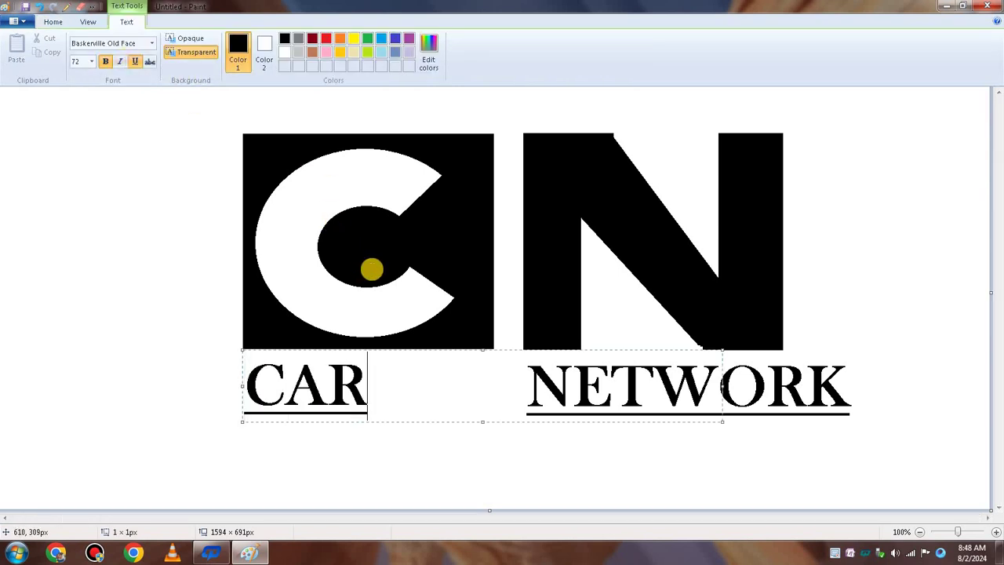
type("TOON")
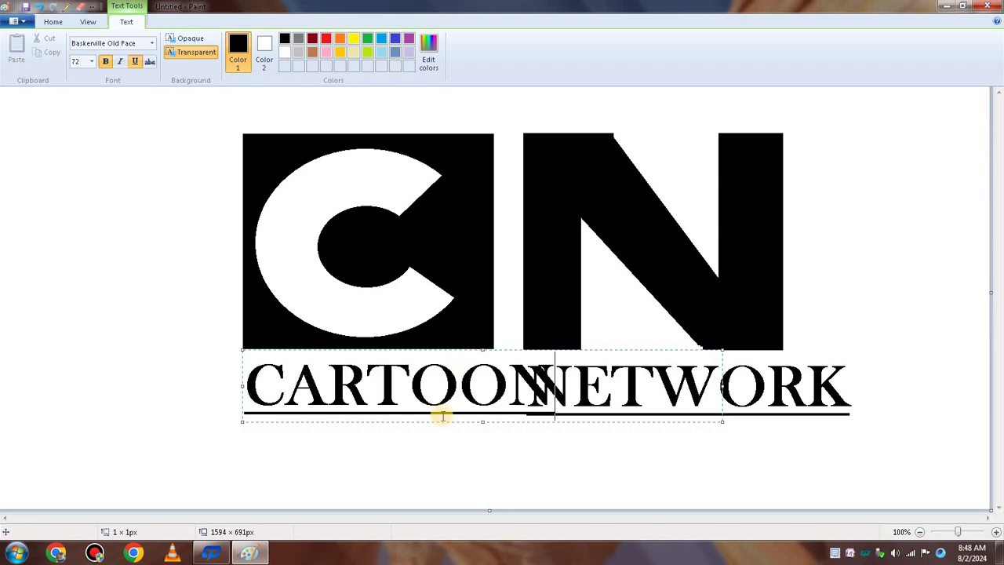
left_click_drag(457, 414, 422, 416)
left_click(587, 443)
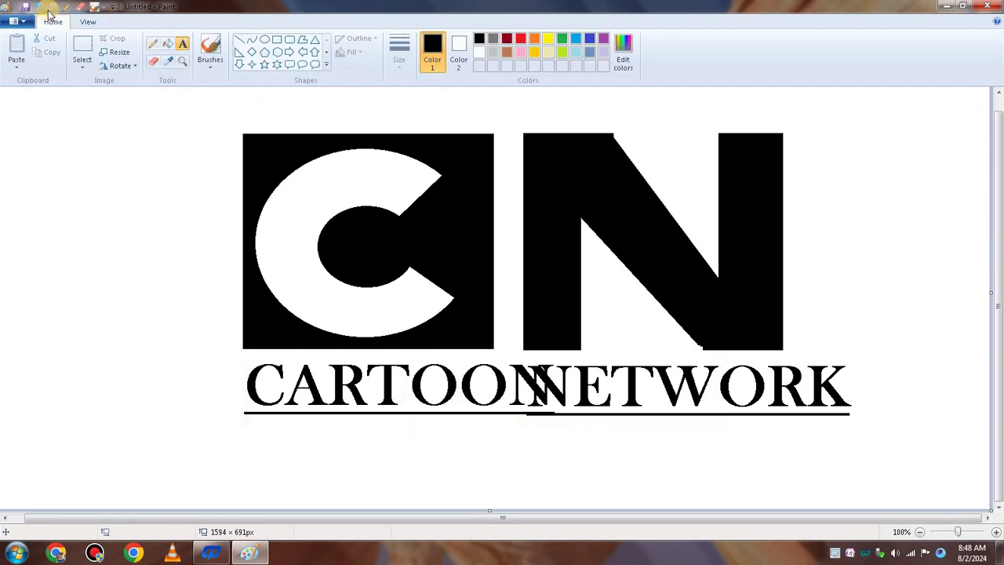
left_click(44, 9)
left_click(561, 388)
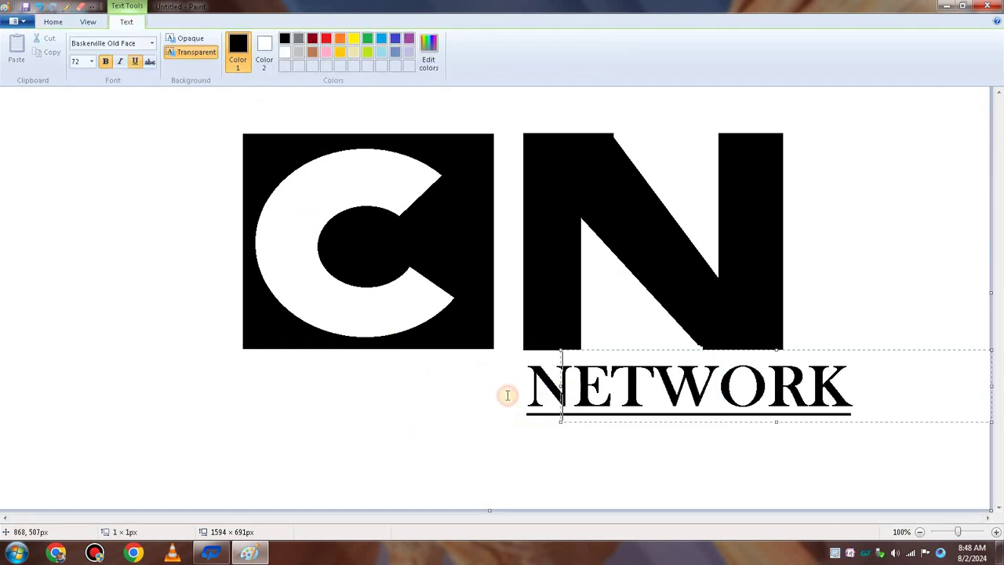
left_click(488, 394)
left_click_drag(490, 393, 870, 482)
left_click(860, 385)
left_click_drag(860, 383, 510, 492)
left_click(439, 479)
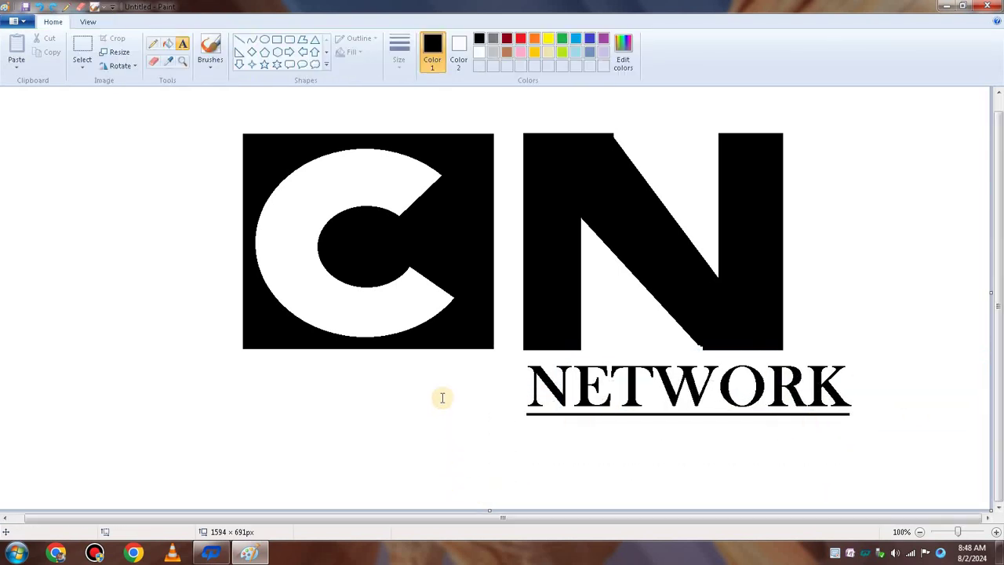
Step: Add a text box directly below the C box, set its font size to 48, and enter CARTOON
left_click(238, 376)
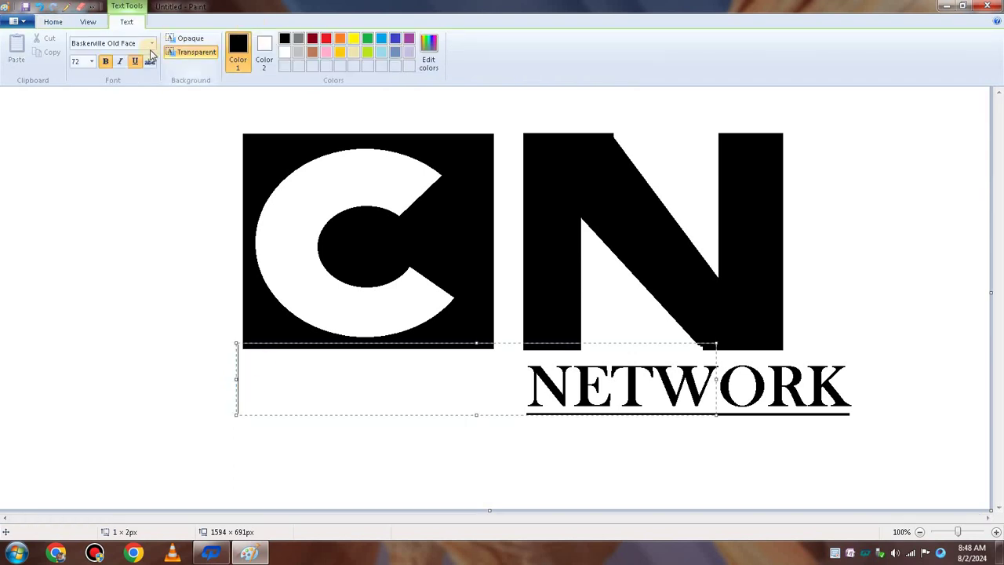
left_click(91, 62)
left_click(85, 224)
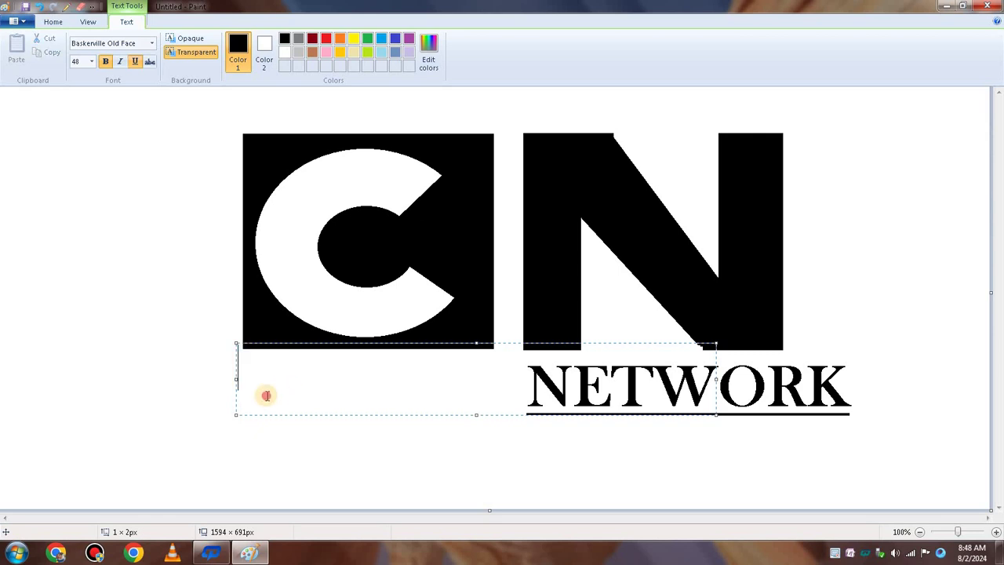
left_click(242, 390)
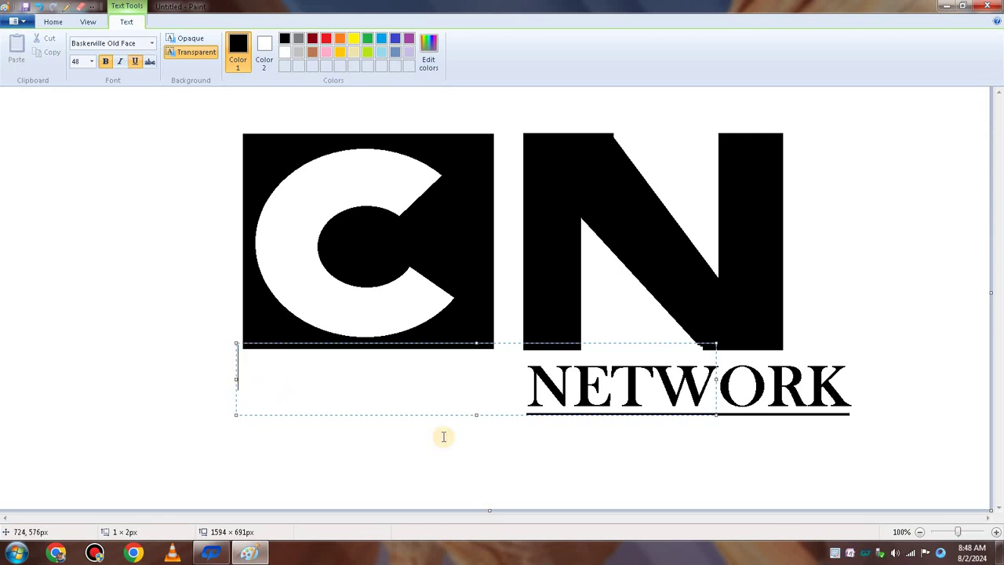
type("CART")
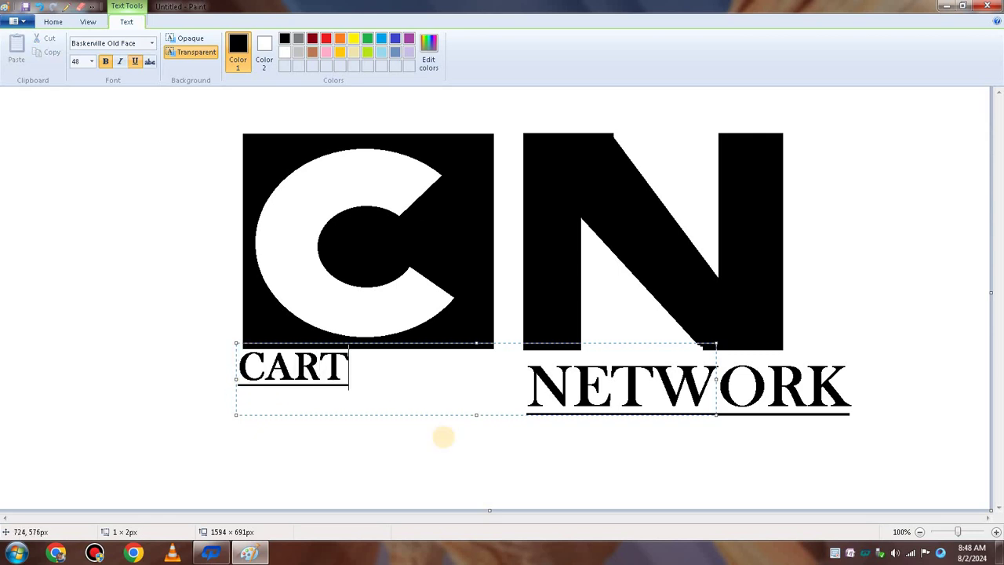
type("OON")
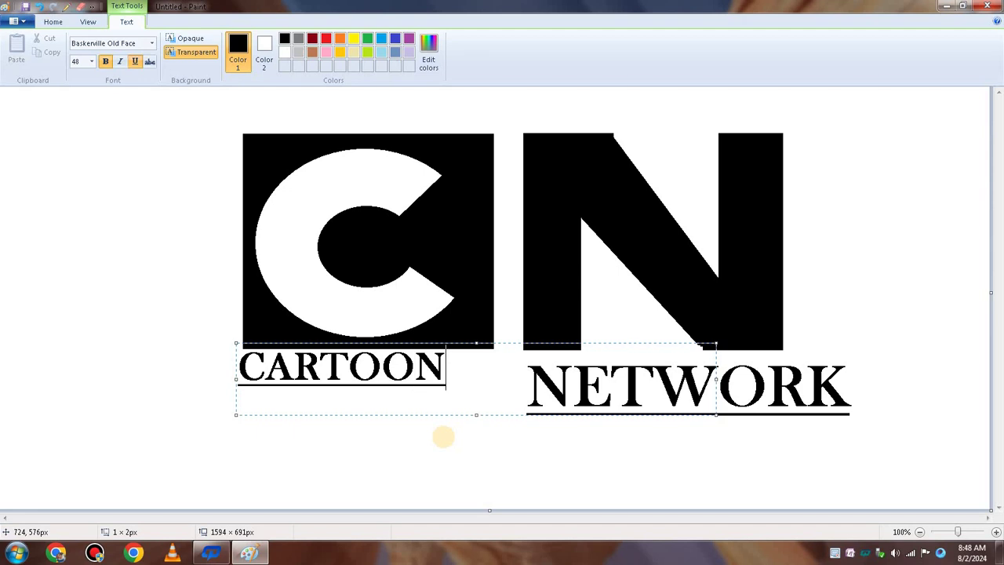